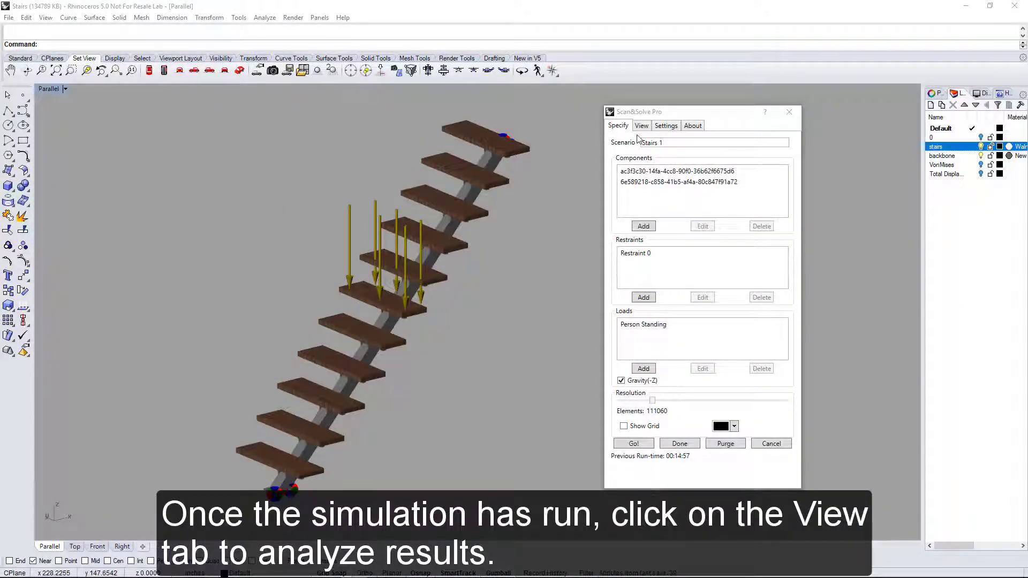
Step: Open the simulation results, browse the available result components, and display Total Displacement on the stairs
click(642, 131)
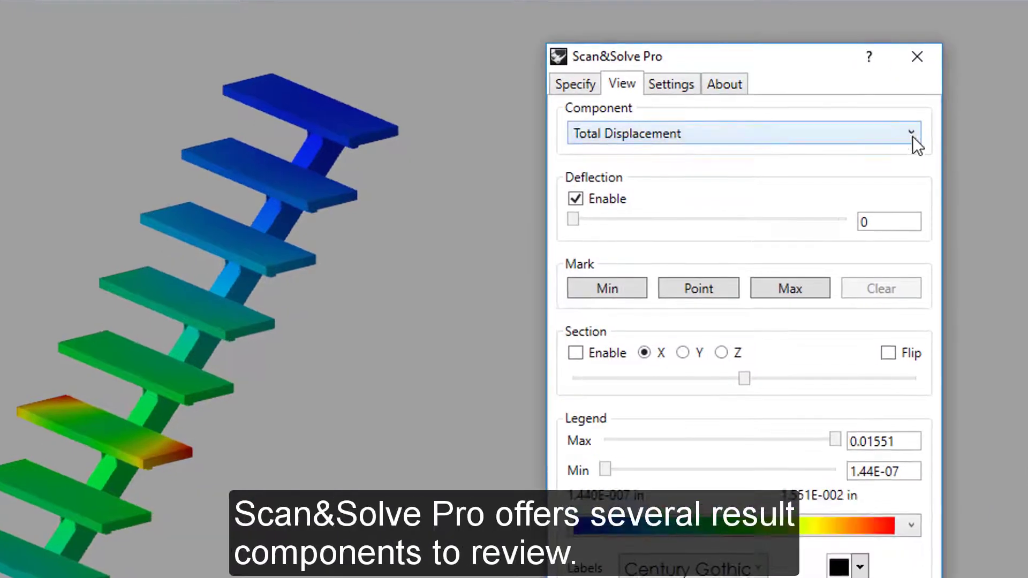
click(877, 136)
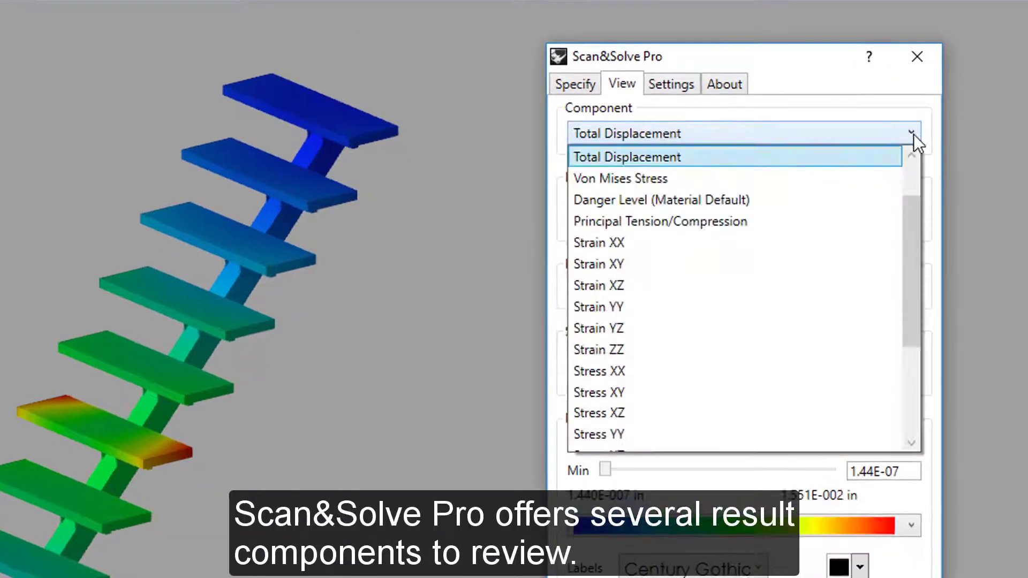
scroll(866, 262, up, 1)
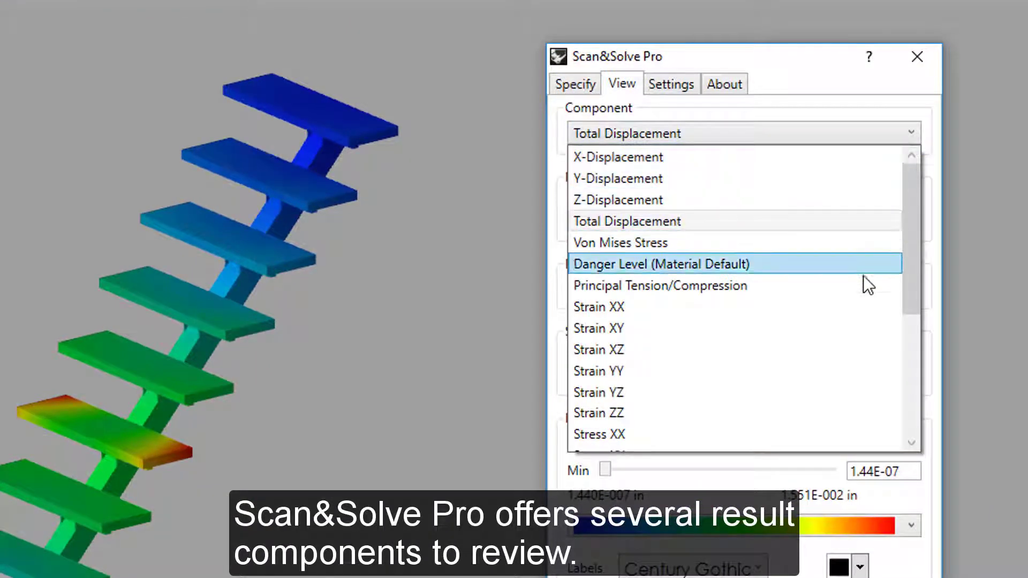
scroll(869, 289, down, 2)
scroll(868, 295, down, 1)
scroll(867, 295, down, 1)
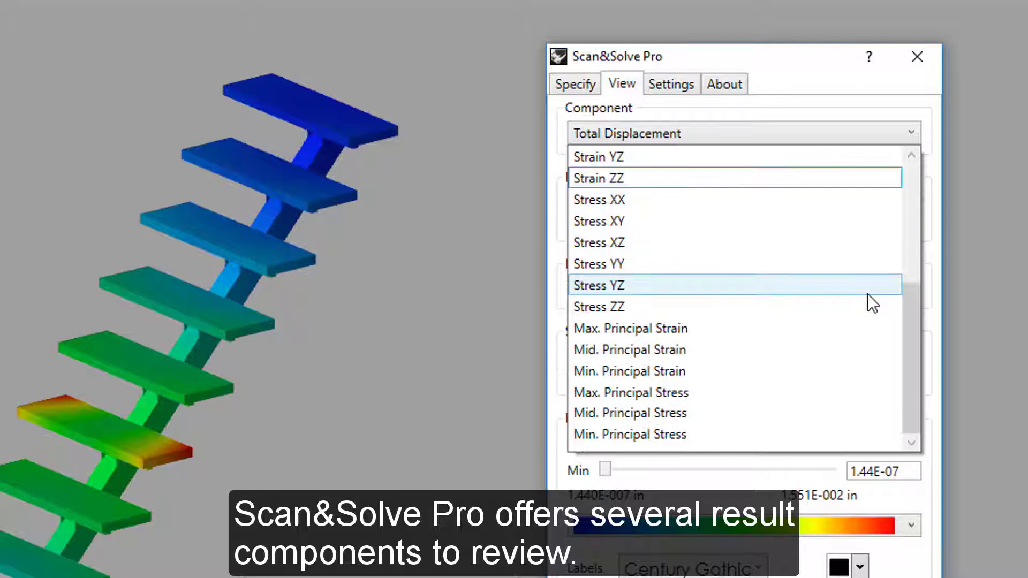
scroll(867, 294, up, 4)
click(697, 220)
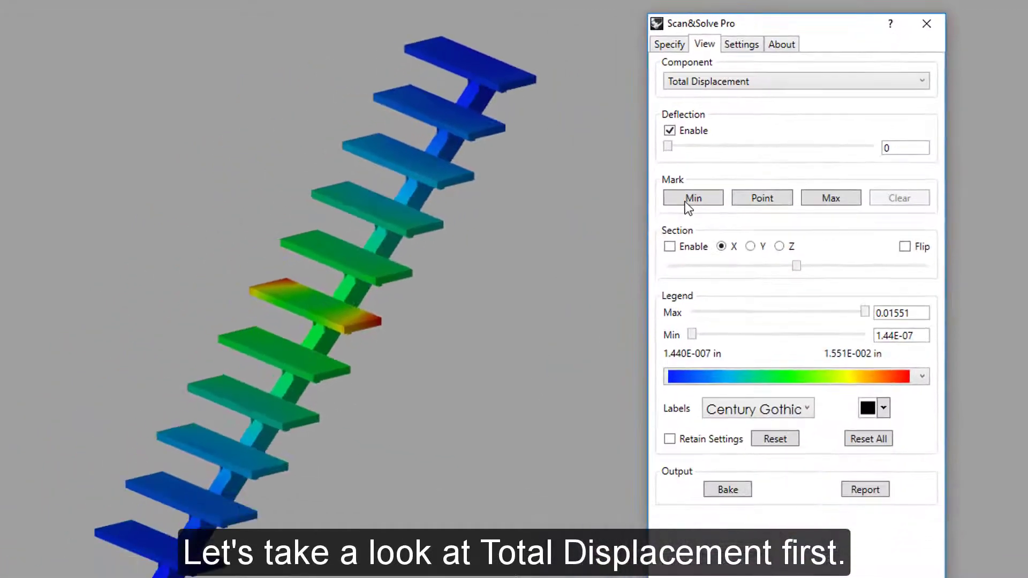
Step: Exaggerate the displayed deflection to a scale of about 660, and set the scaling factor to 100
drag(672, 147, 824, 152)
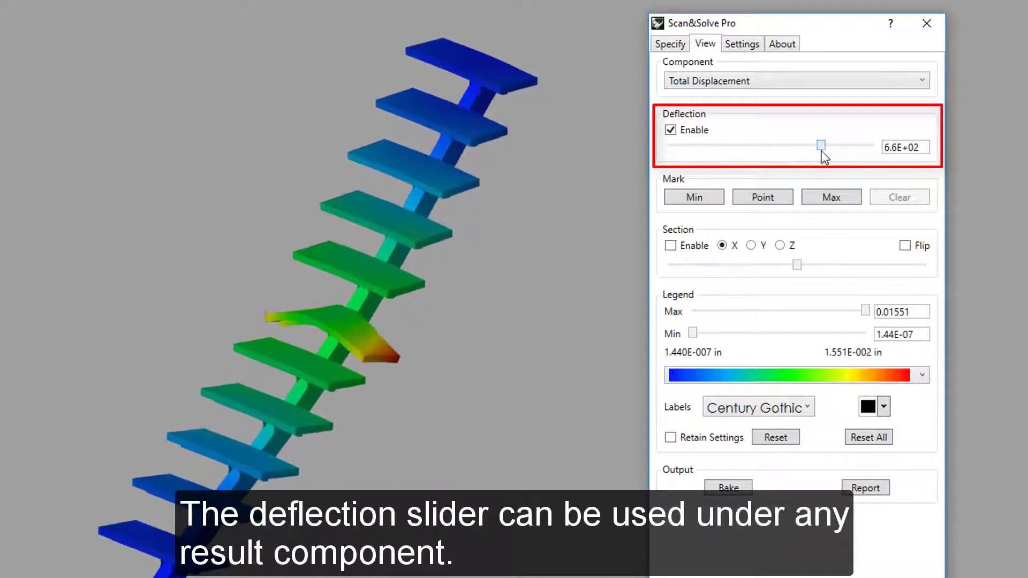
right_drag(453, 399, 428, 386)
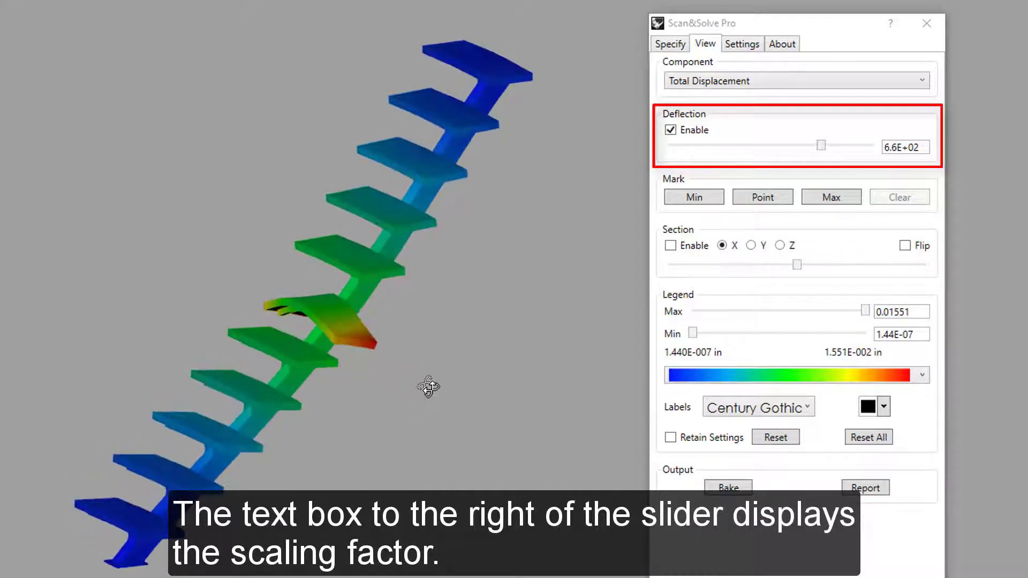
double_click(914, 146)
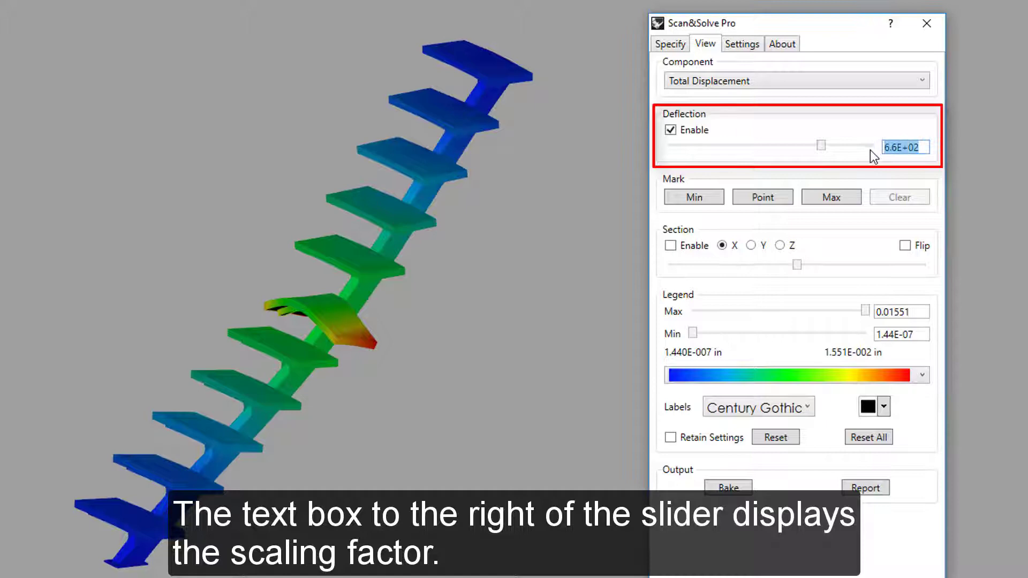
text(100)
key(Return)
mouse_move(486, 386)
right_down()
mouse_move(408, 413)
mouse_move(382, 391)
mouse_move(569, 406)
mouse_move(422, 405)
right_up()
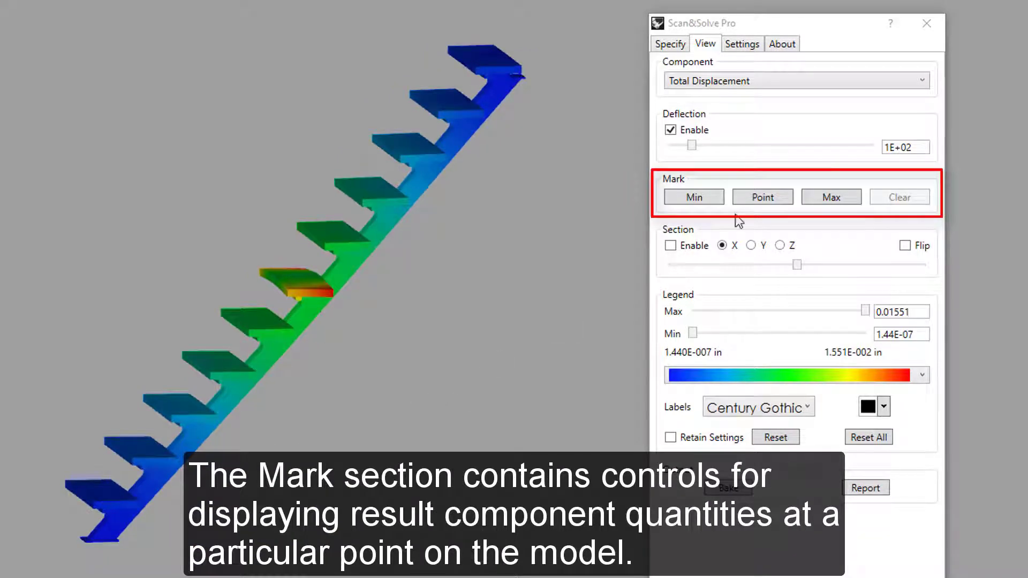
Step: Mark the point of maximum total displacement on the model and reduce the deflection scale to 0
click(831, 198)
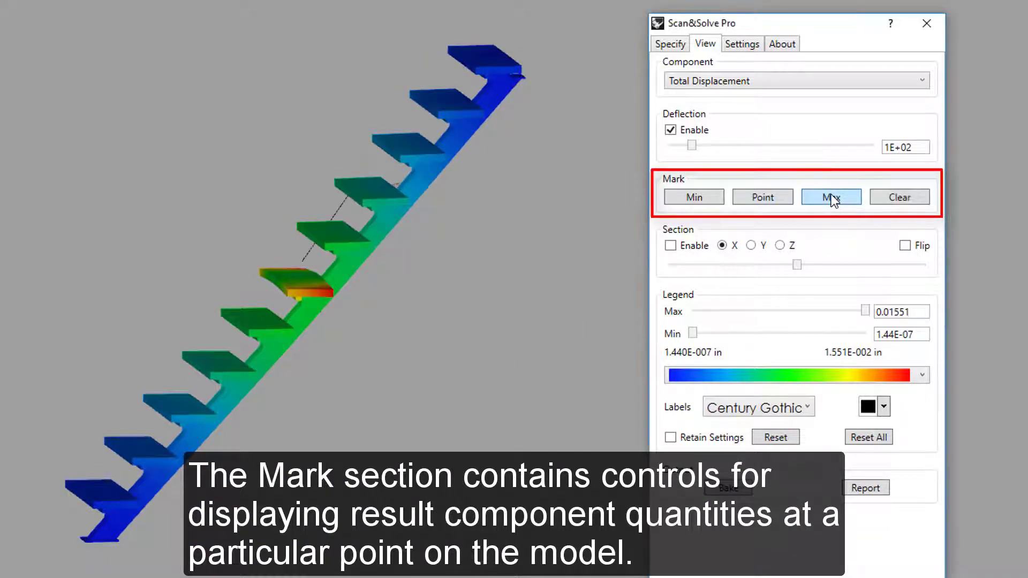
right_drag(332, 403, 535, 396)
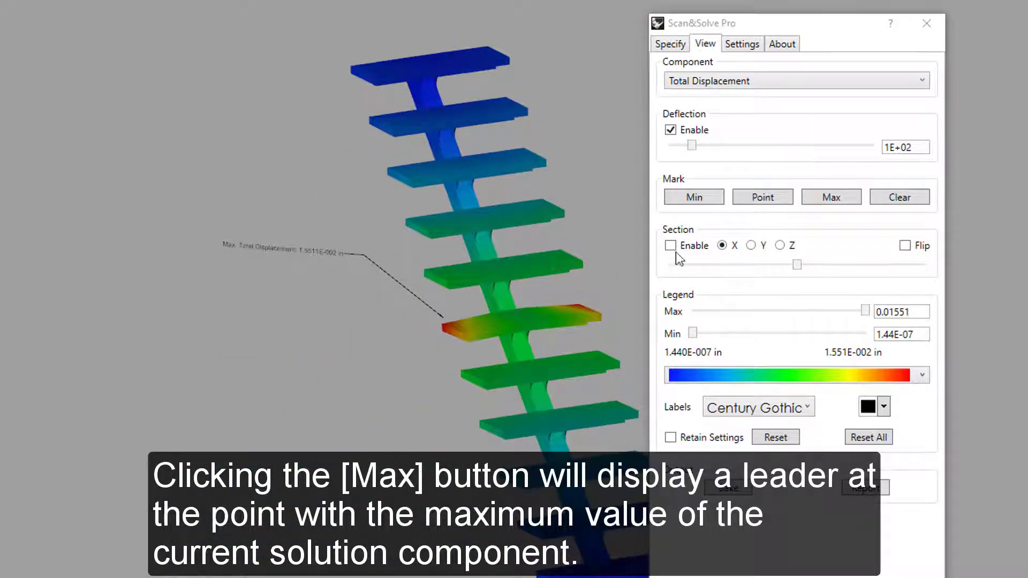
drag(693, 149, 641, 155)
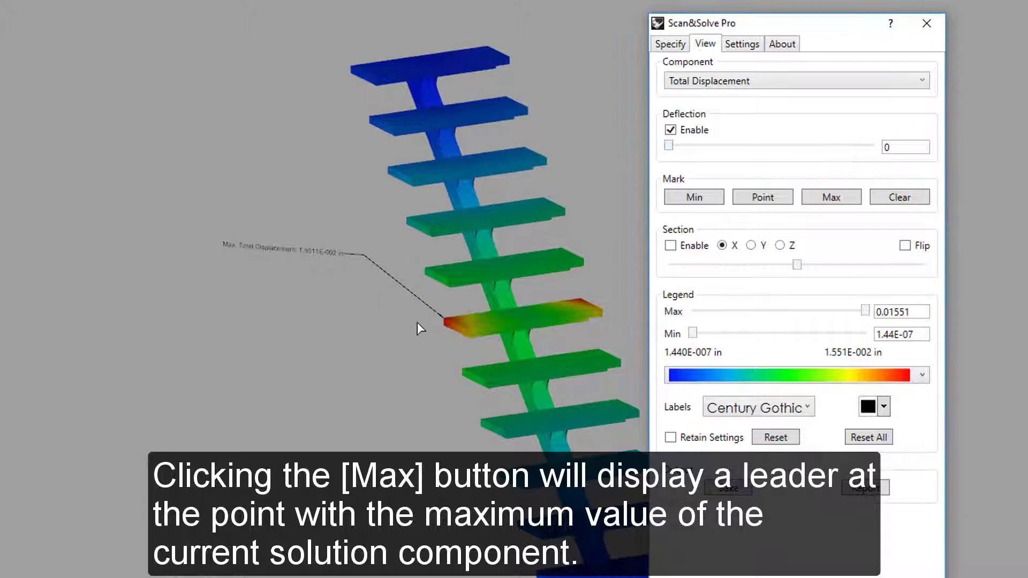
scroll(420, 334, up, 4)
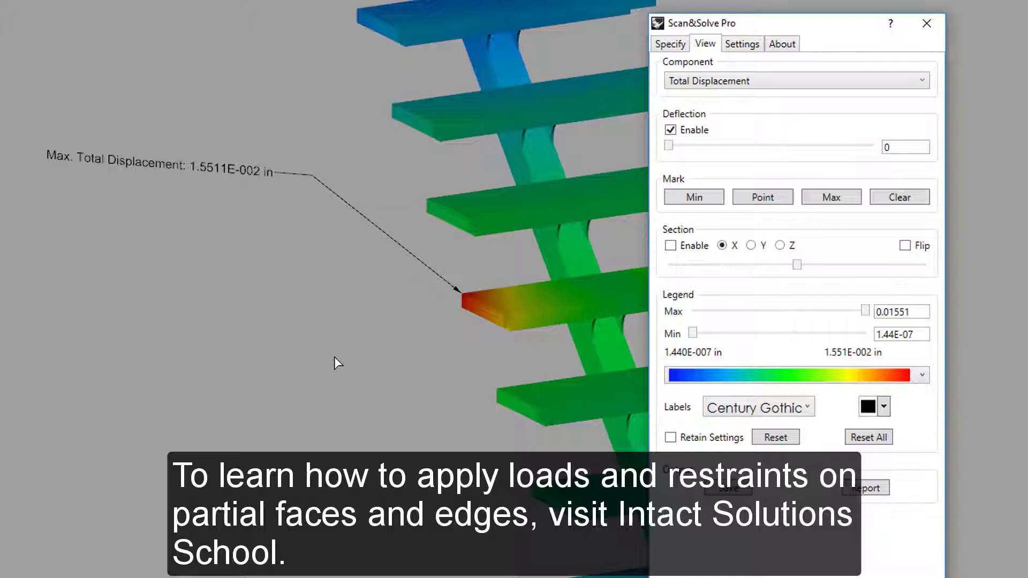
scroll(334, 356, down, 3)
scroll(420, 326, down, 2)
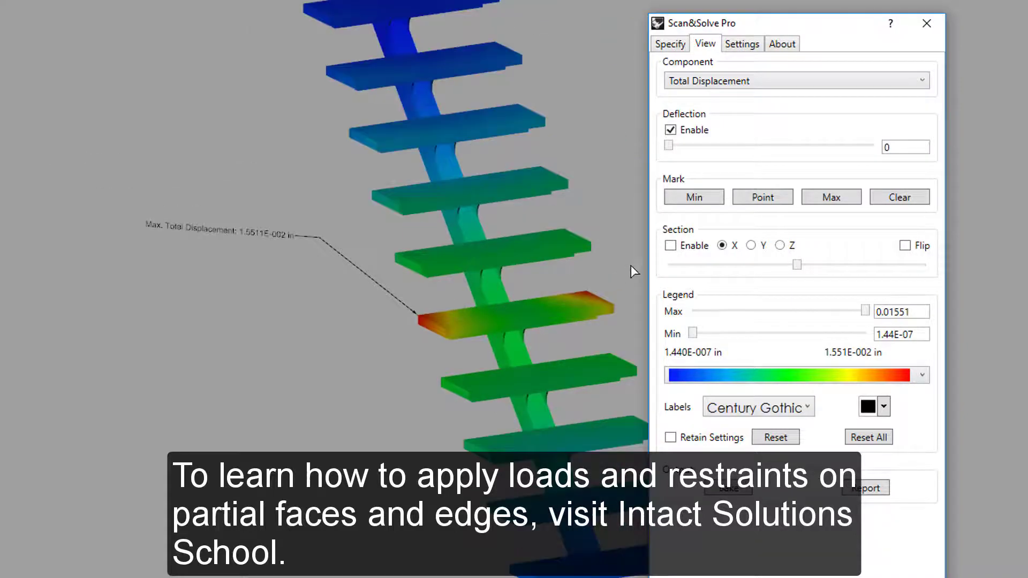
Step: Mark the total displacement value at a picked point on the top of the most displaced tread
click(760, 201)
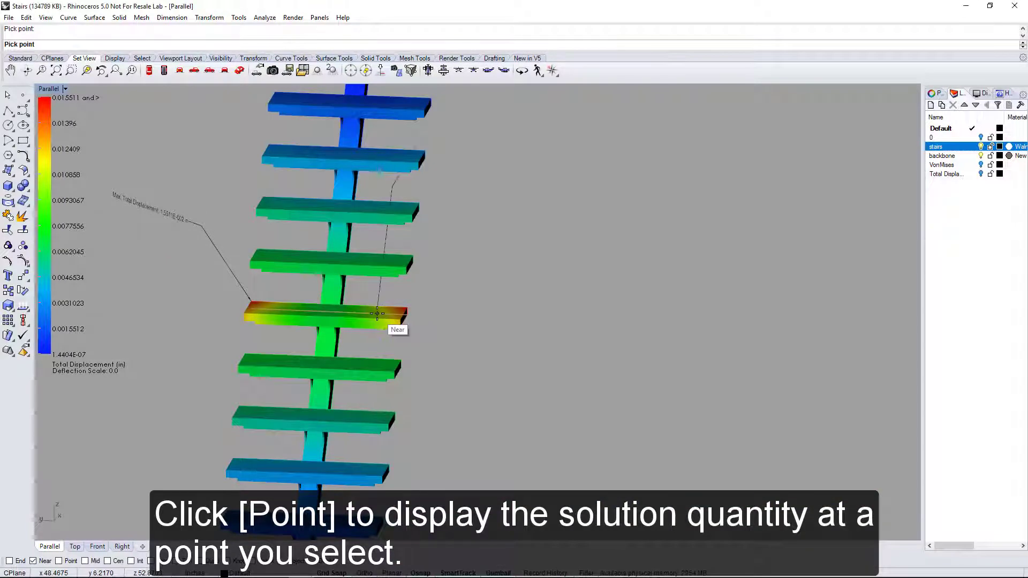
click(377, 314)
right_drag(481, 308, 626, 255)
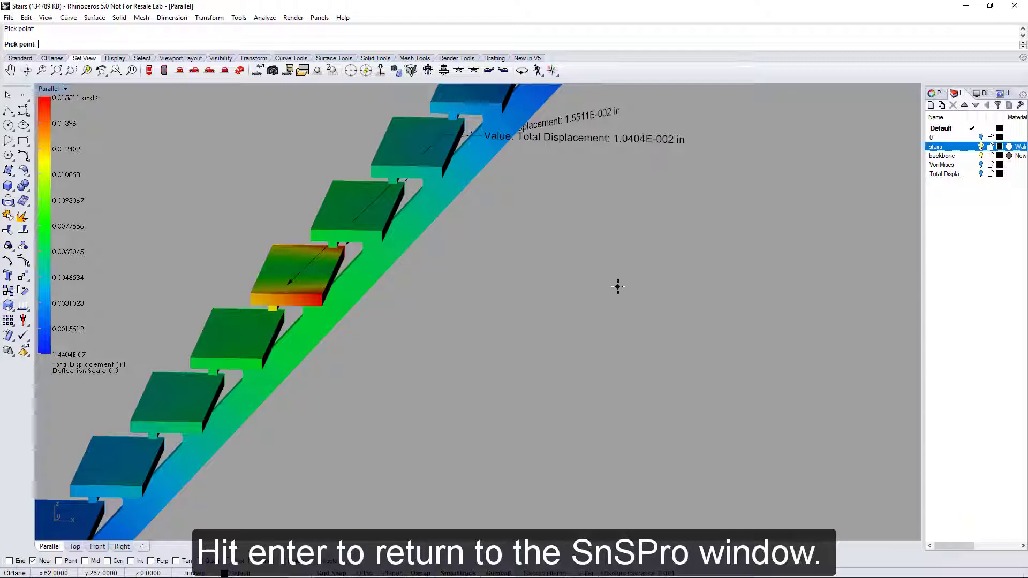
scroll(618, 287, down, 4)
key(Return)
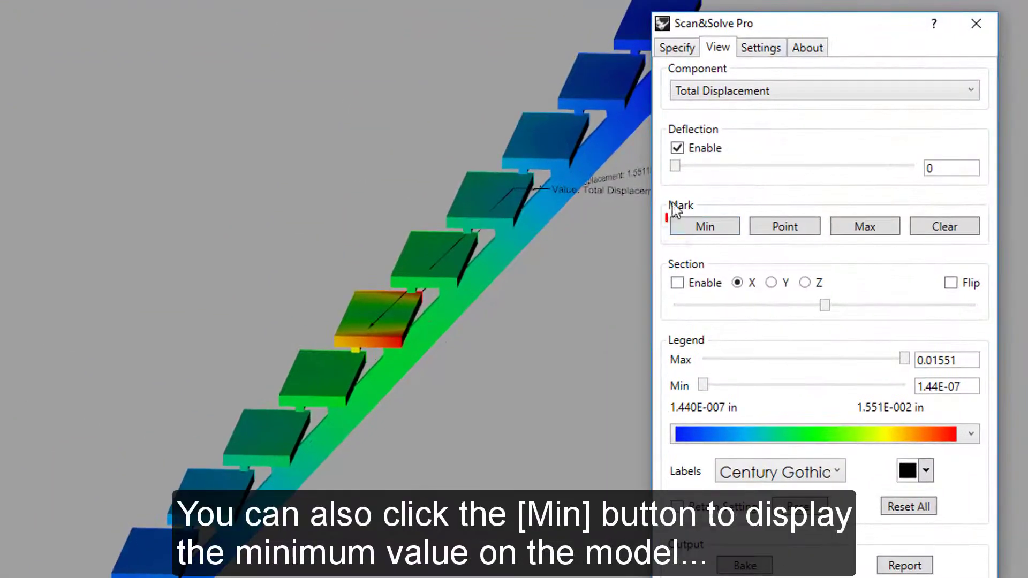
Step: Mark the minimum total displacement on the model, and clear all result marks
click(676, 224)
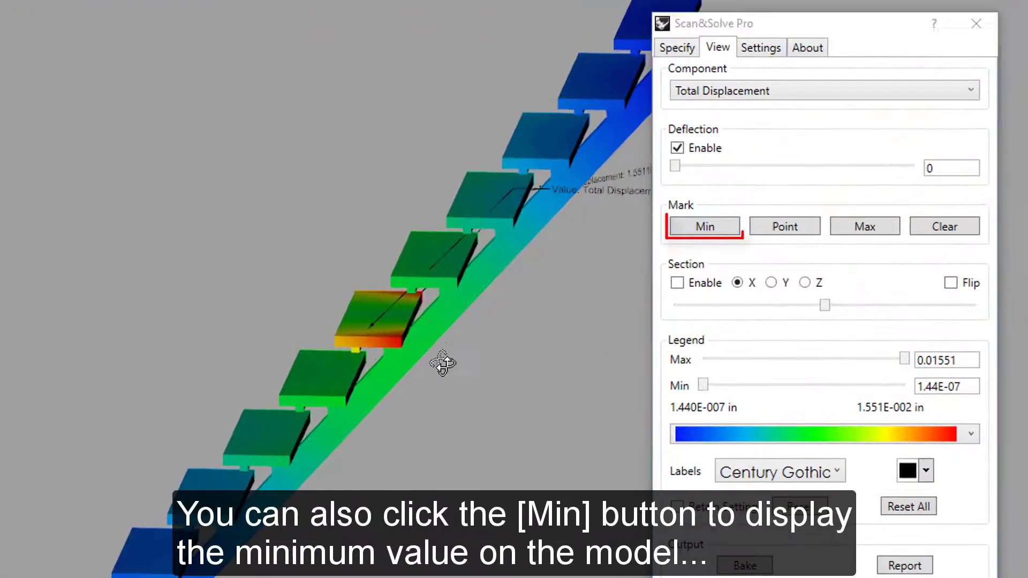
right_drag(443, 358, 684, 367)
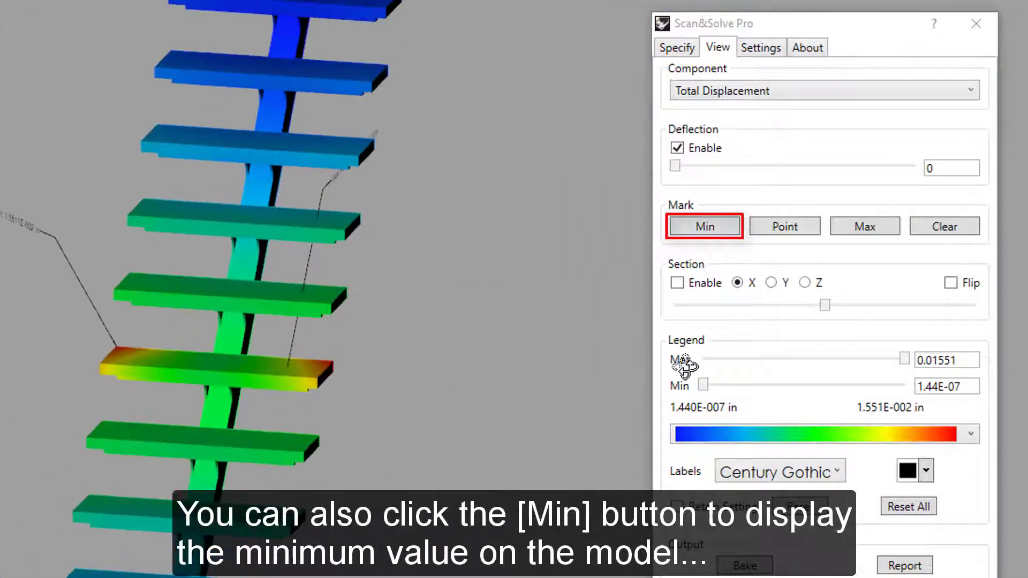
click(934, 234)
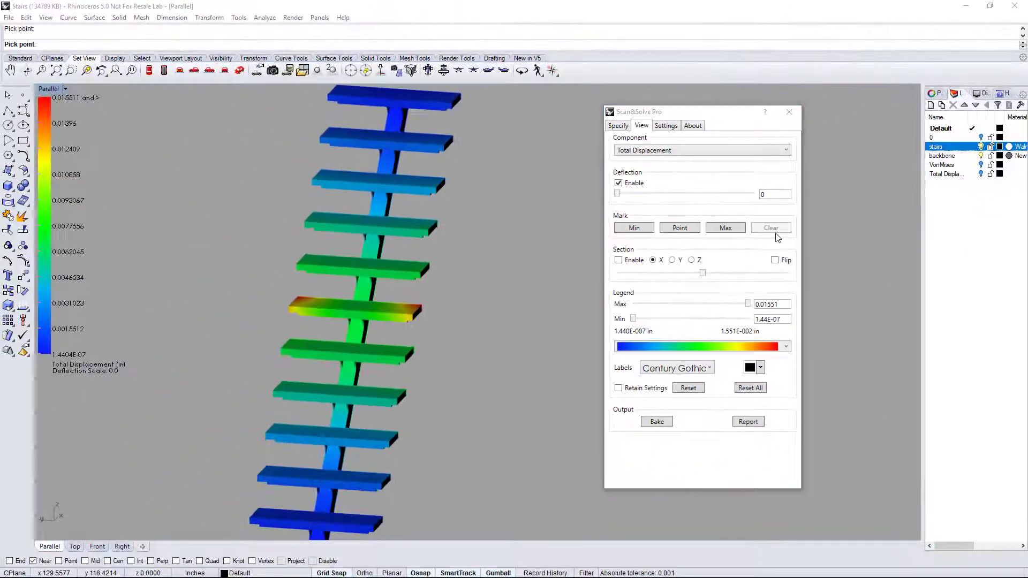
Step: Switch the displayed result component to Von Mises Stress and view the stairs from an angle
click(770, 151)
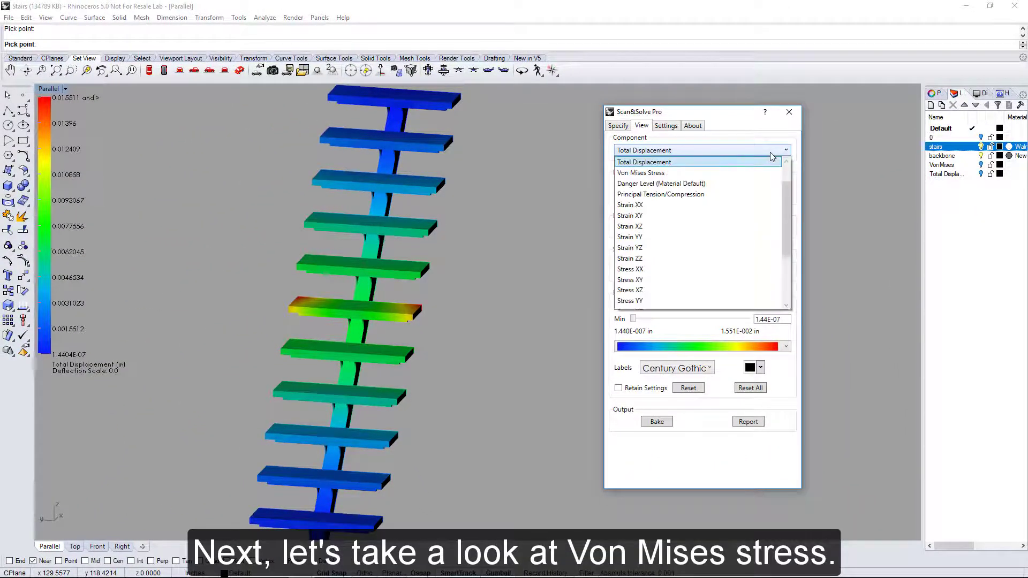
click(737, 172)
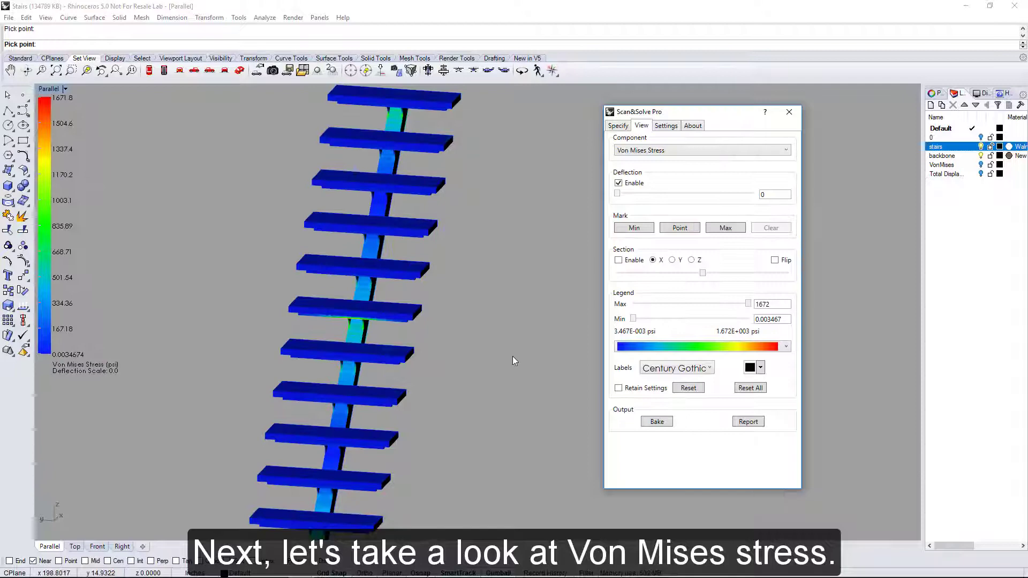
right_drag(512, 355, 444, 351)
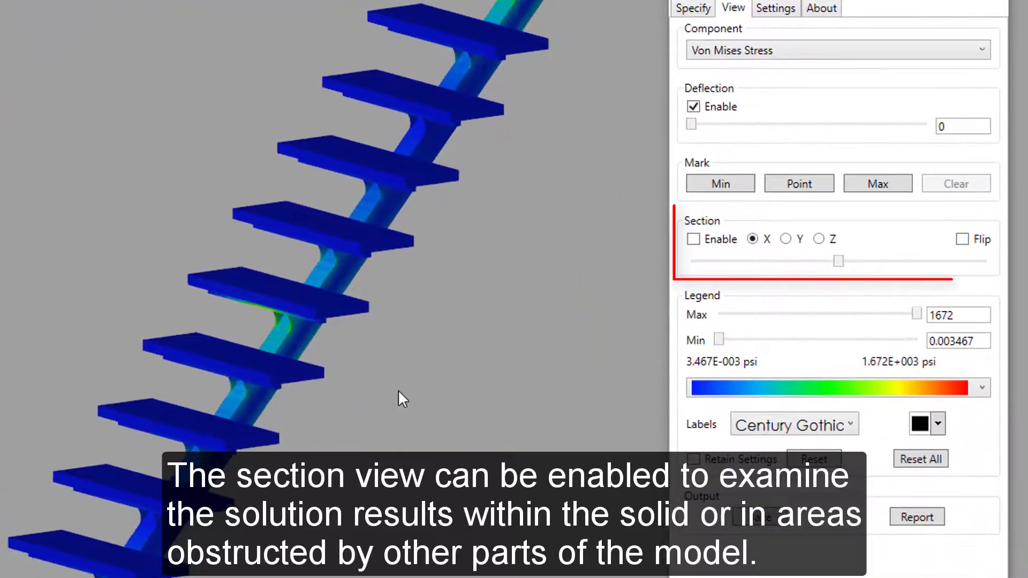
Step: Enable the section view of the stress results and change the cutting direction from X to Y
click(694, 240)
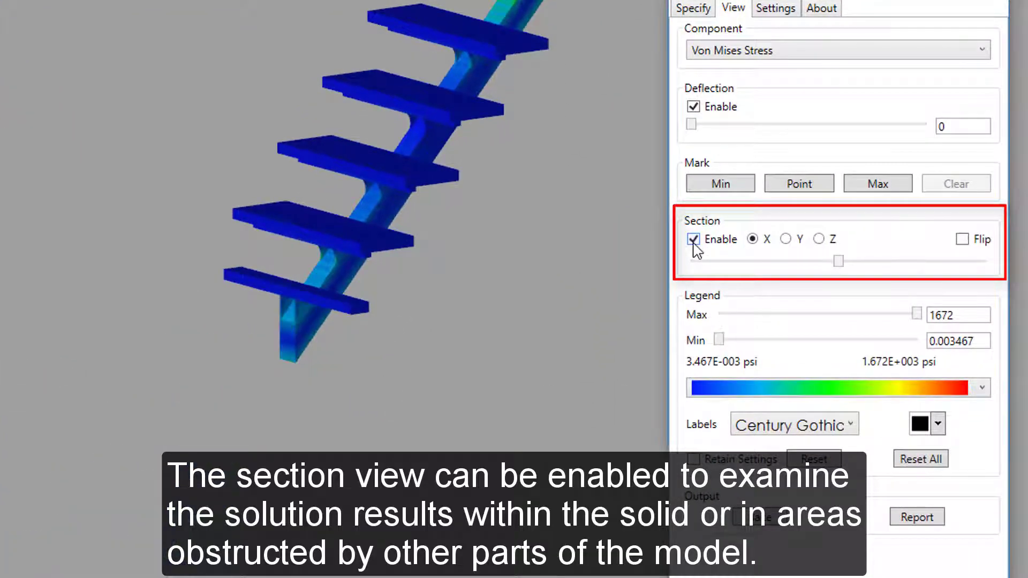
mouse_move(846, 273)
mouse_down()
mouse_move(934, 270)
mouse_move(842, 263)
mouse_up()
click(786, 240)
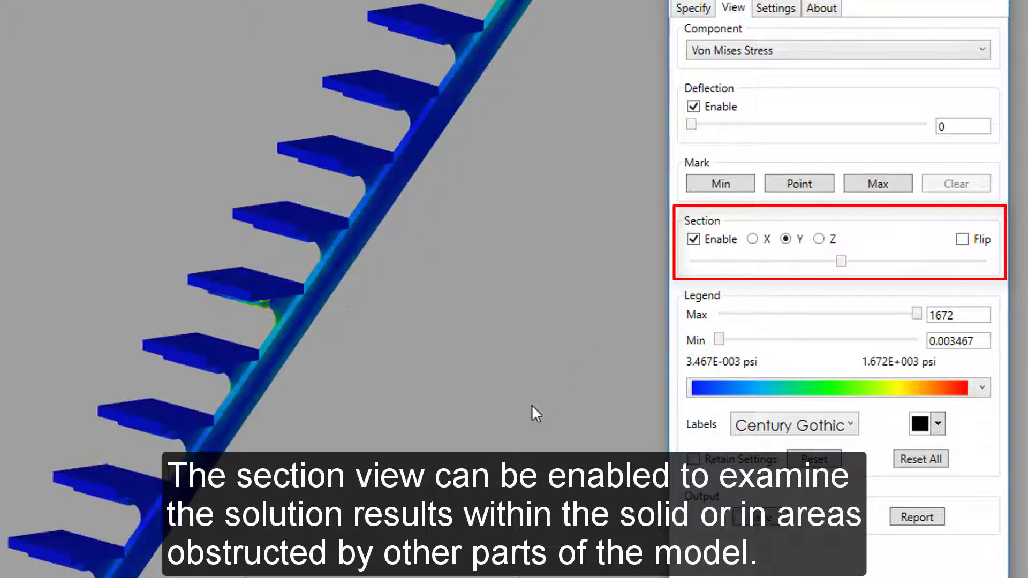
Step: Sweep the Y cutting plane through the treads to inspect internal stress, and turn the section view off
scroll(420, 330, up, 8)
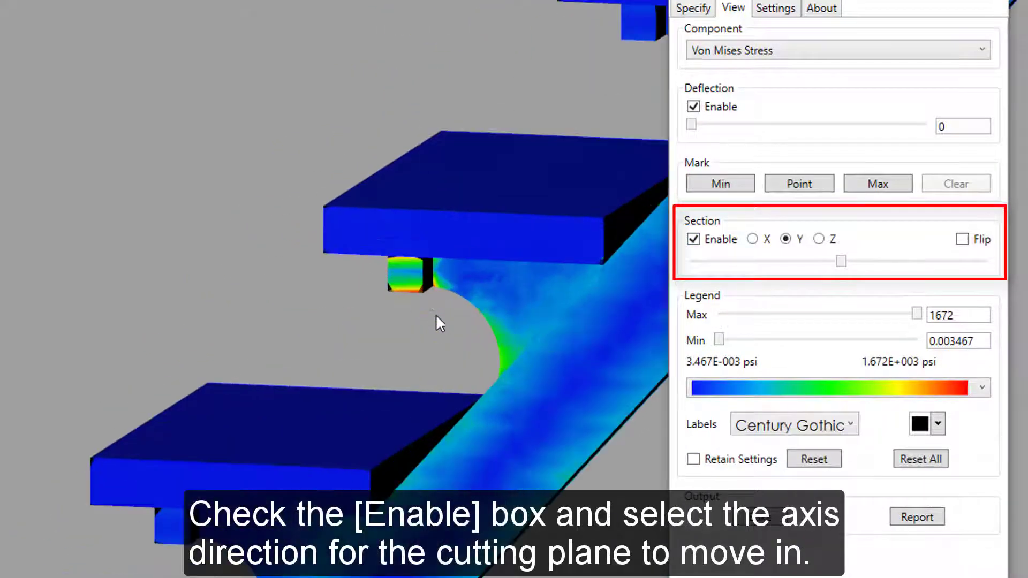
click(929, 266)
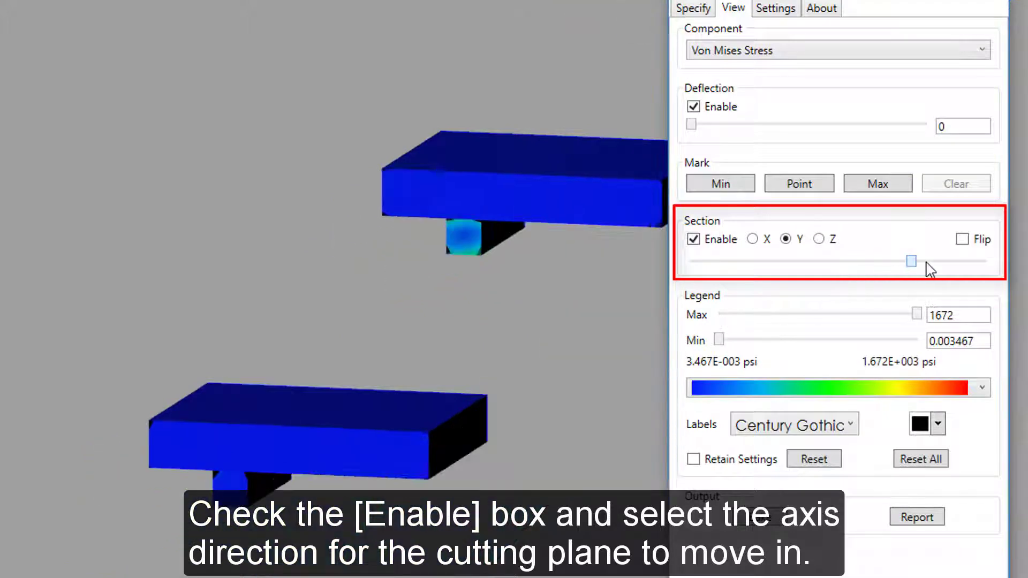
drag(901, 268, 852, 263)
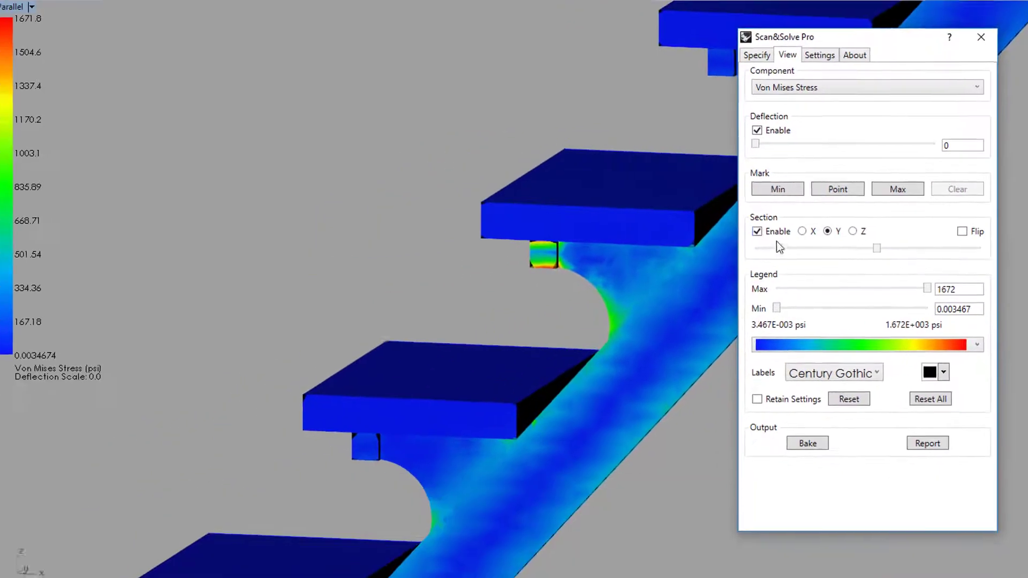
click(693, 238)
Step: Lower the maximum of the Von Mises stress legend to about 568 psi, and fine-tune it to 585.1 psi
scroll(452, 342, down, 10)
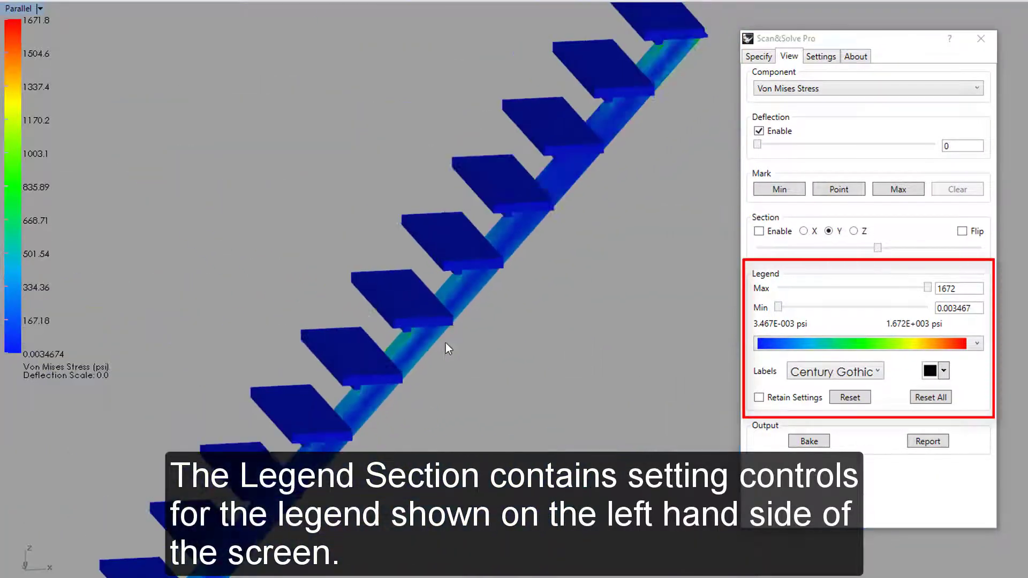
scroll(555, 425, up, 2)
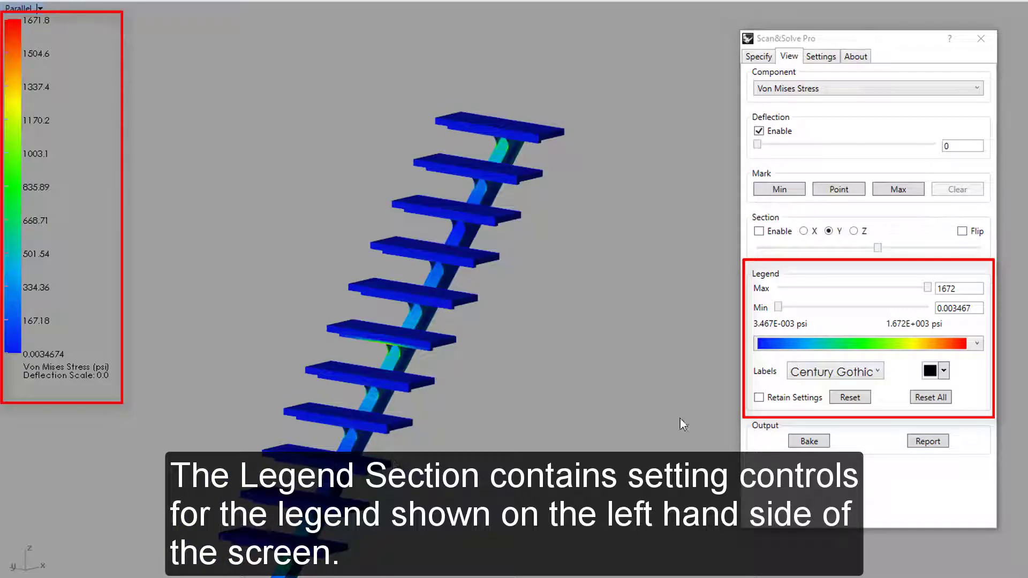
drag(927, 288, 827, 293)
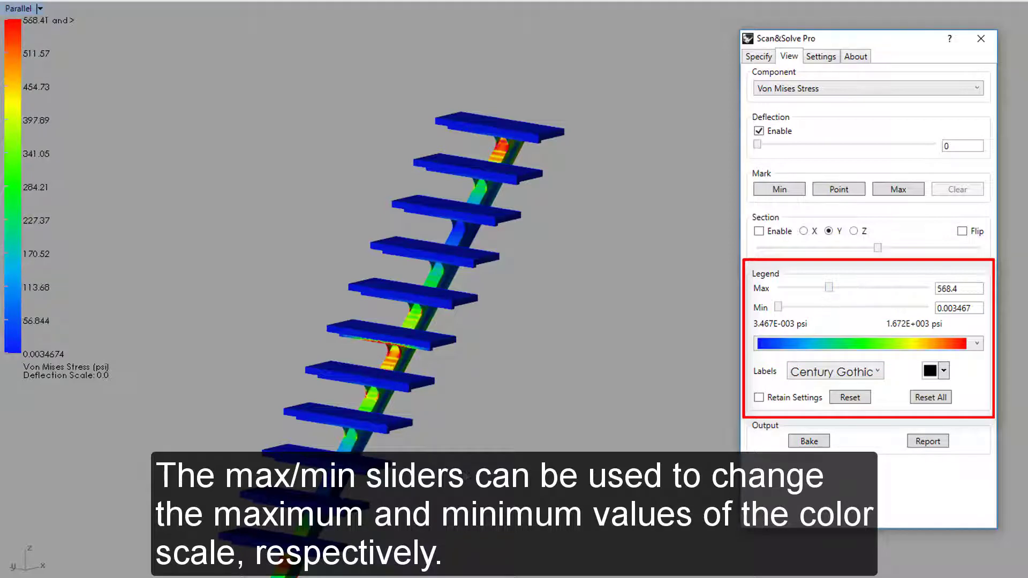
right_drag(556, 396, 442, 424)
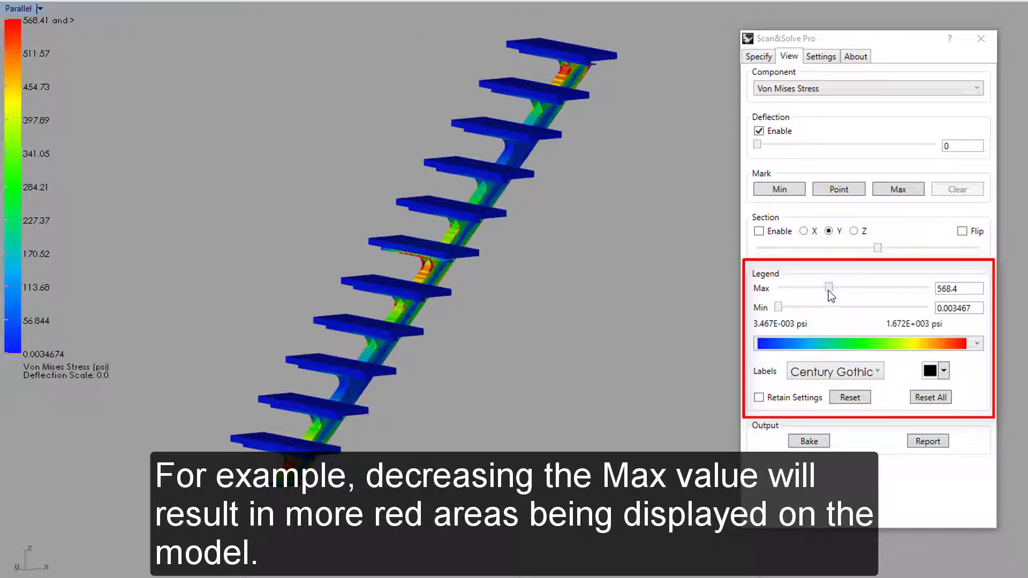
mouse_move(828, 291)
mouse_down()
mouse_move(878, 296)
mouse_move(830, 293)
mouse_up()
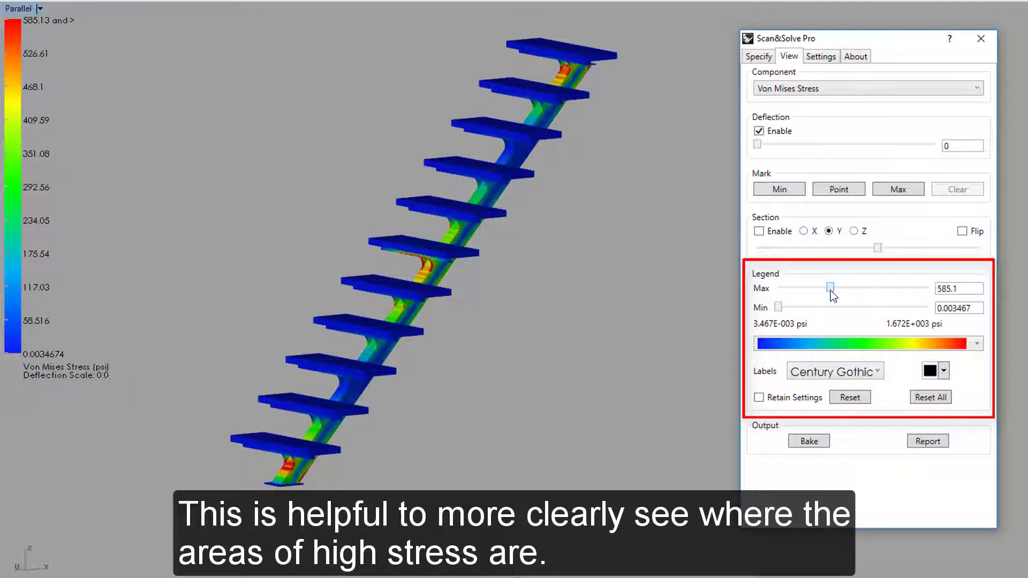
Step: Mark the maximum Von Mises stress on the model and raise the legend maximum to 1672 psi
click(898, 190)
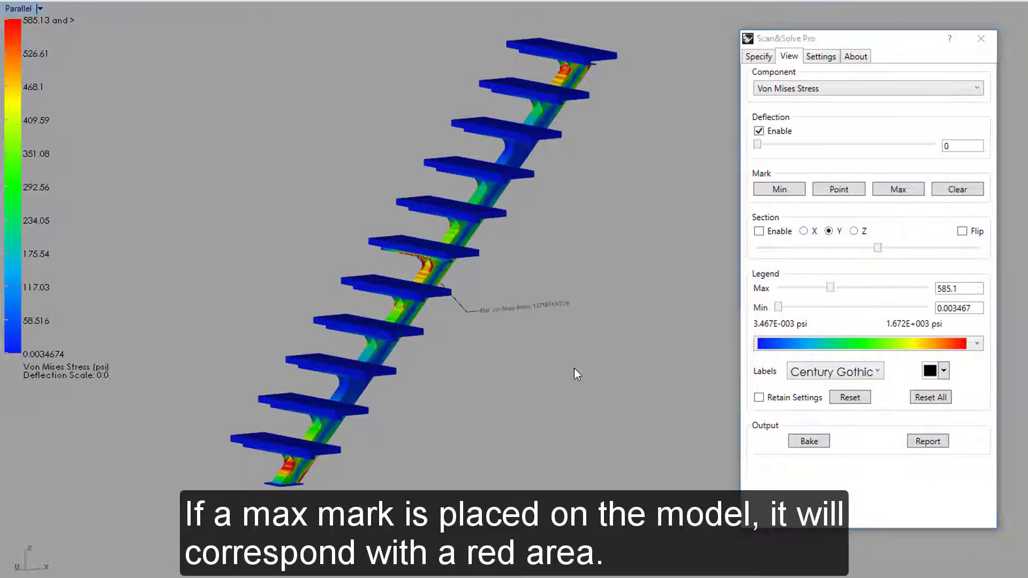
right_drag(574, 368, 613, 320)
scroll(615, 324, up, 5)
drag(832, 292, 943, 297)
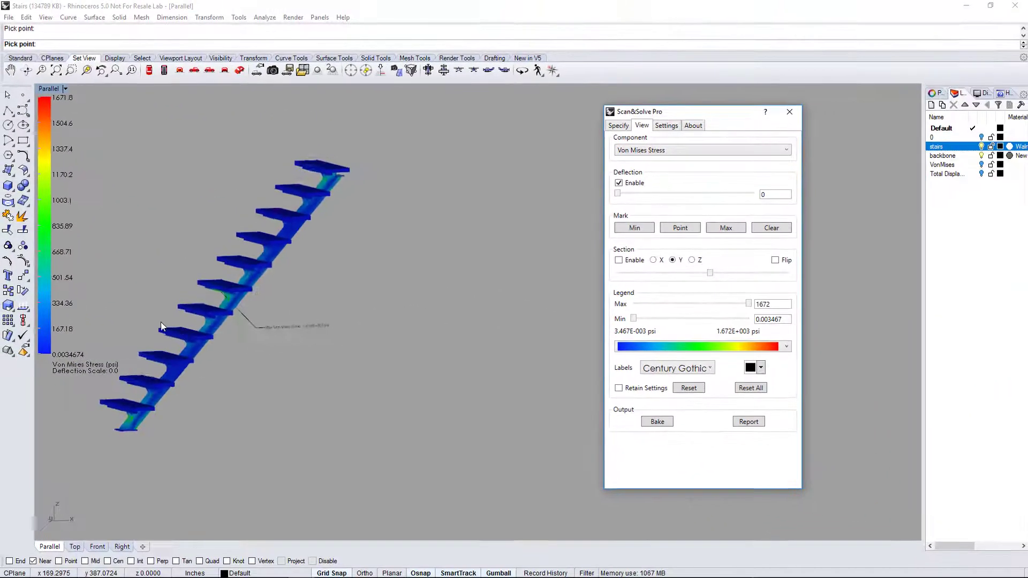
Step: Clear the maximum stress mark and switch the displayed result component to Danger Level (Material Default)
scroll(214, 299, up, 2)
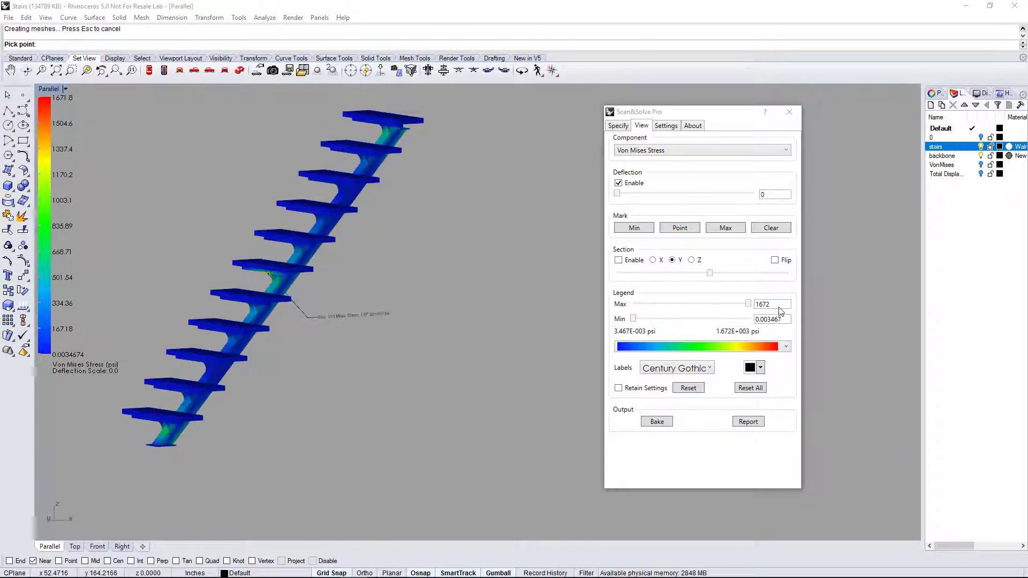
click(777, 229)
click(786, 150)
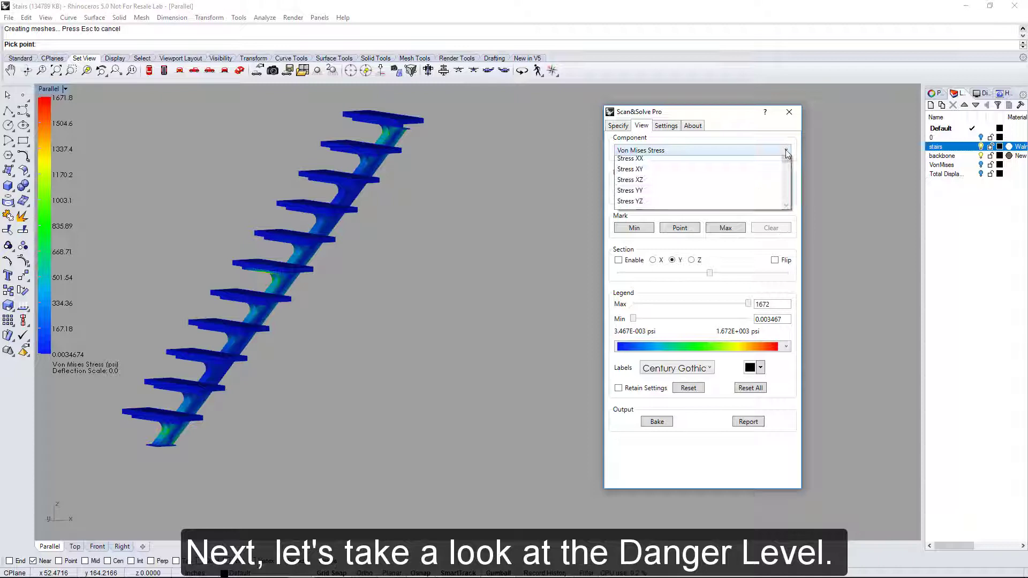
click(737, 178)
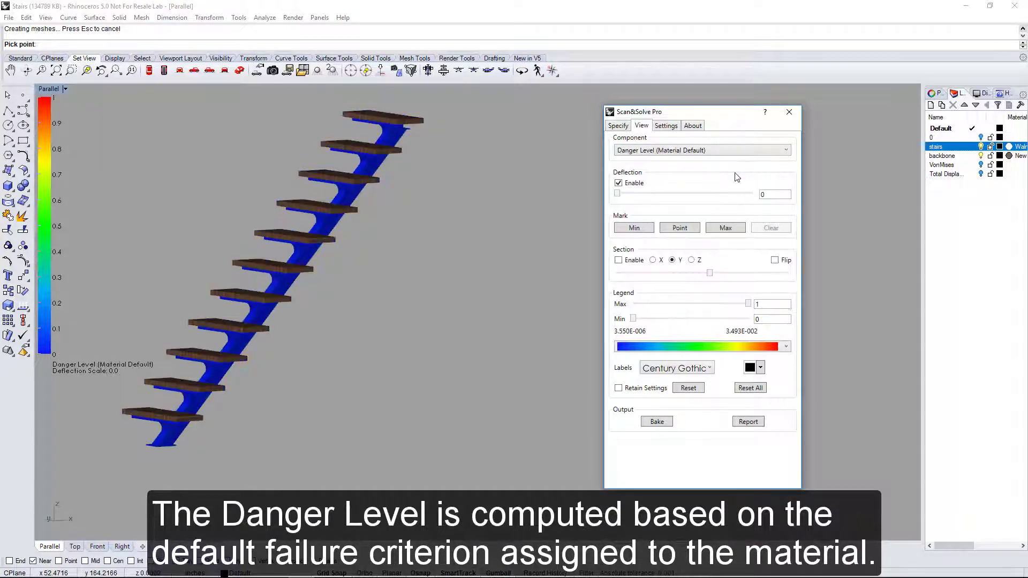
Step: Hide the stairs layer and mark the maximum danger level on the steel backbone, inspecting its label up close
click(980, 147)
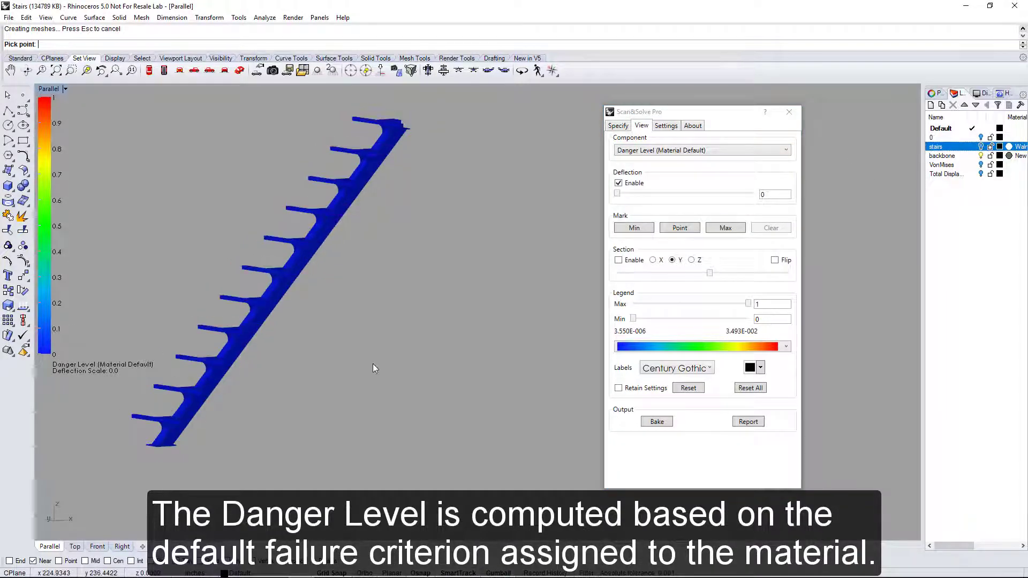
right_drag(365, 365, 411, 379)
click(725, 228)
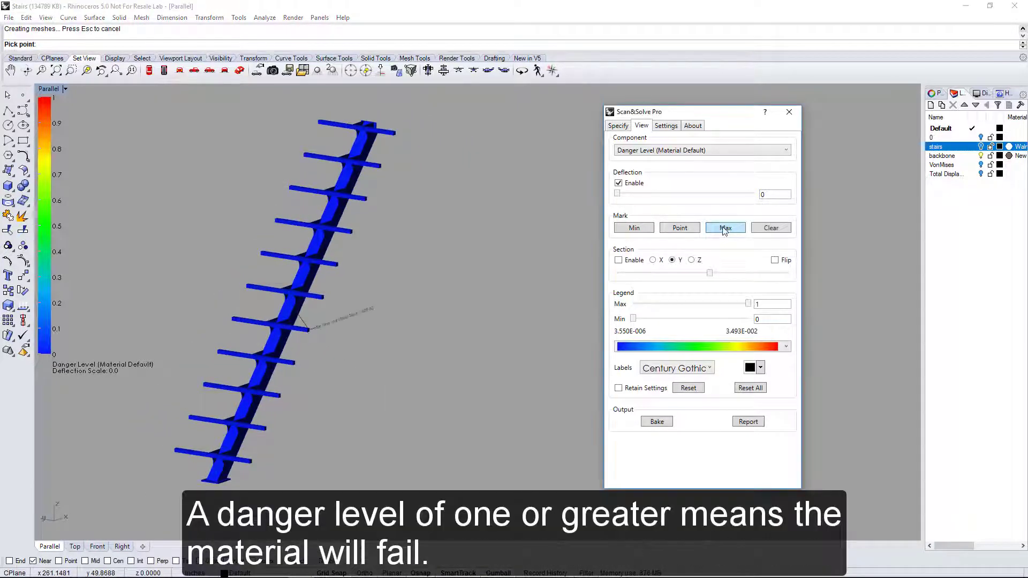
scroll(332, 327, up, 8)
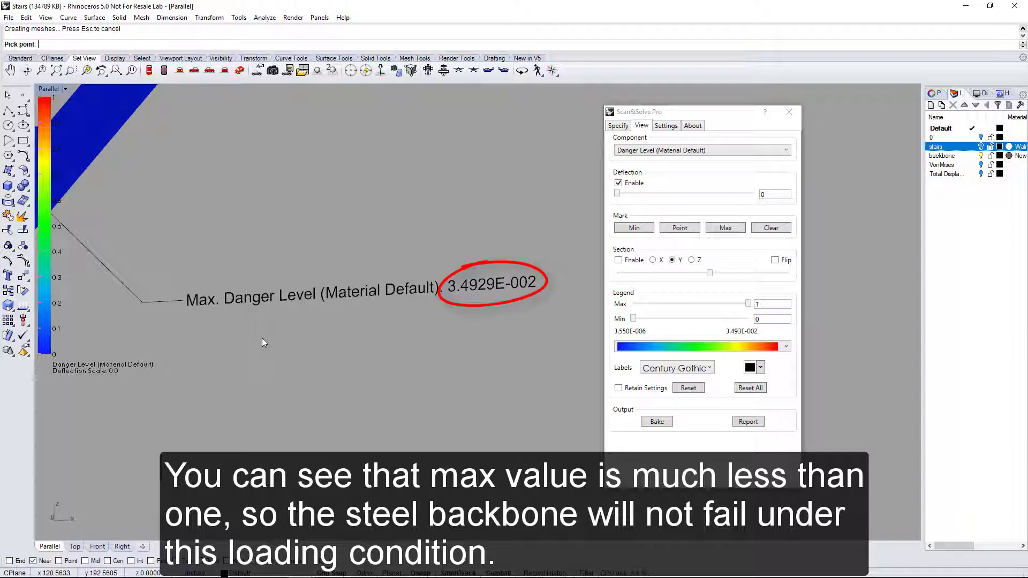
scroll(261, 339, down, 5)
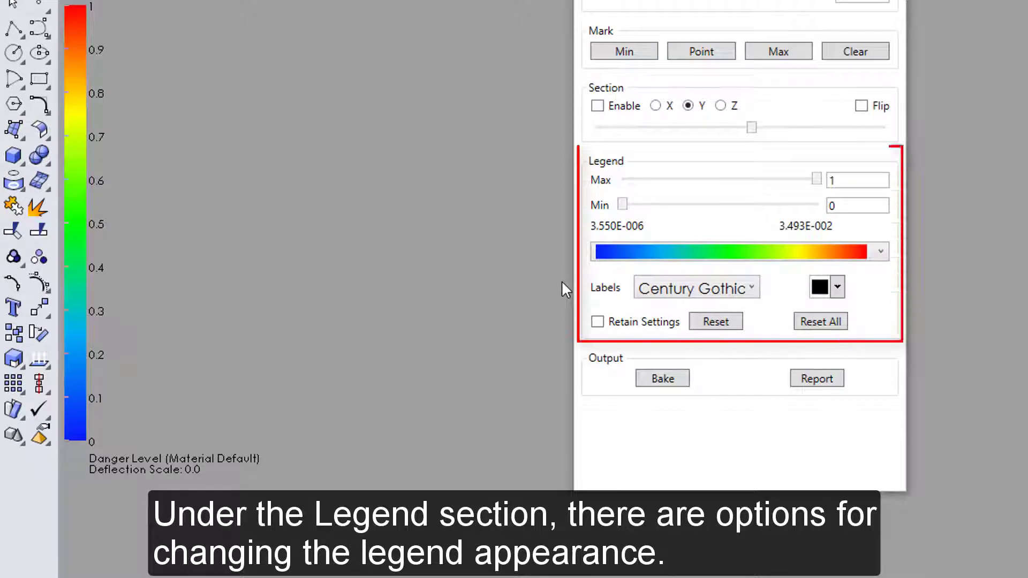
Step: Try Comic Sans MS as the legend label font and violet as its text color, and set the color back to black
click(752, 289)
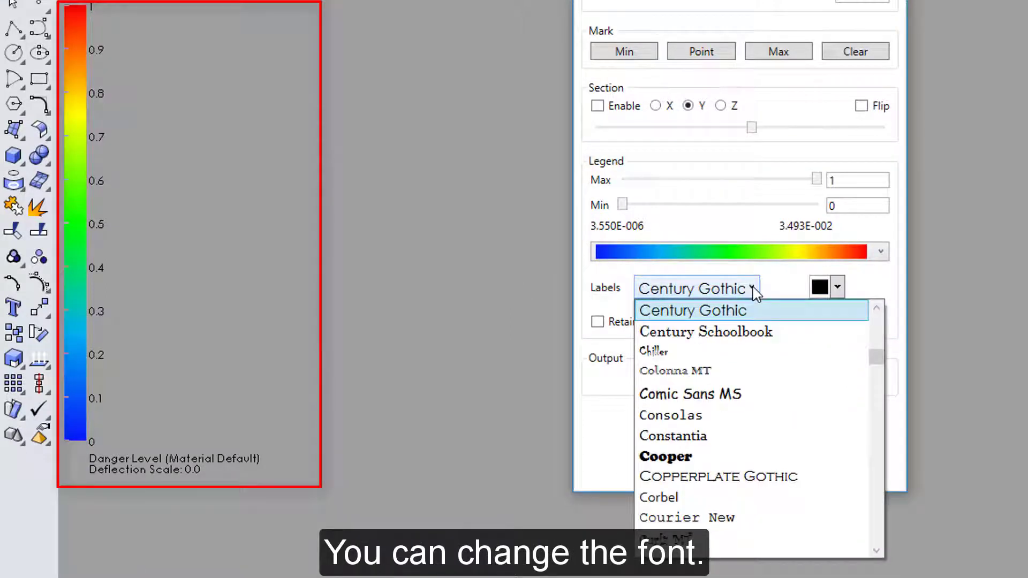
click(739, 394)
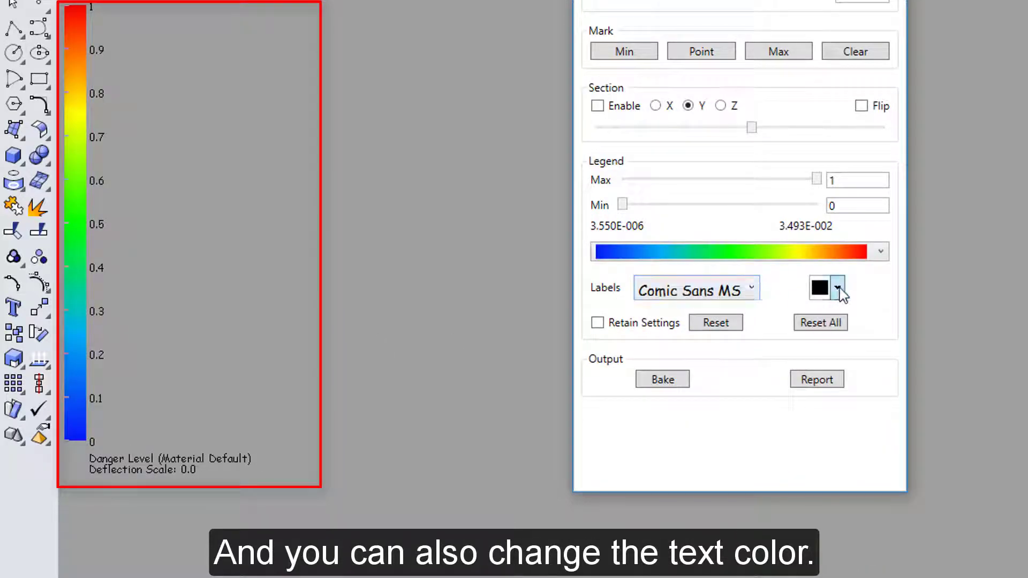
click(837, 289)
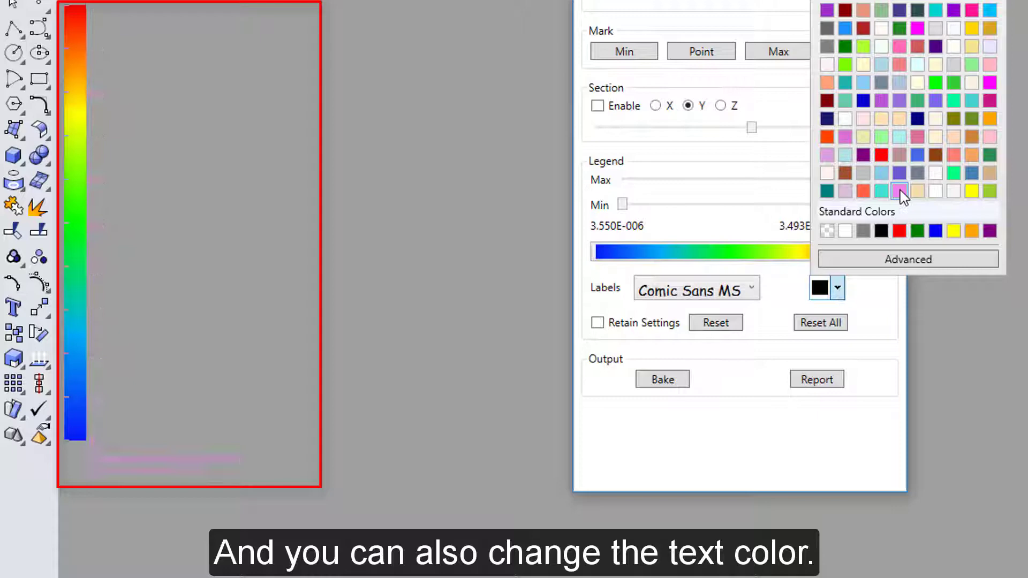
click(900, 190)
click(840, 289)
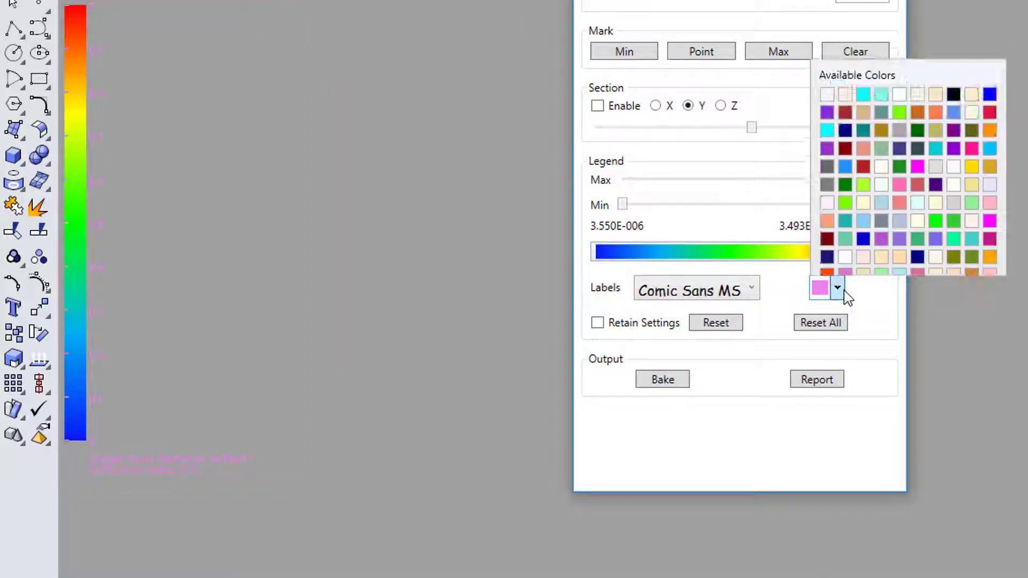
click(881, 231)
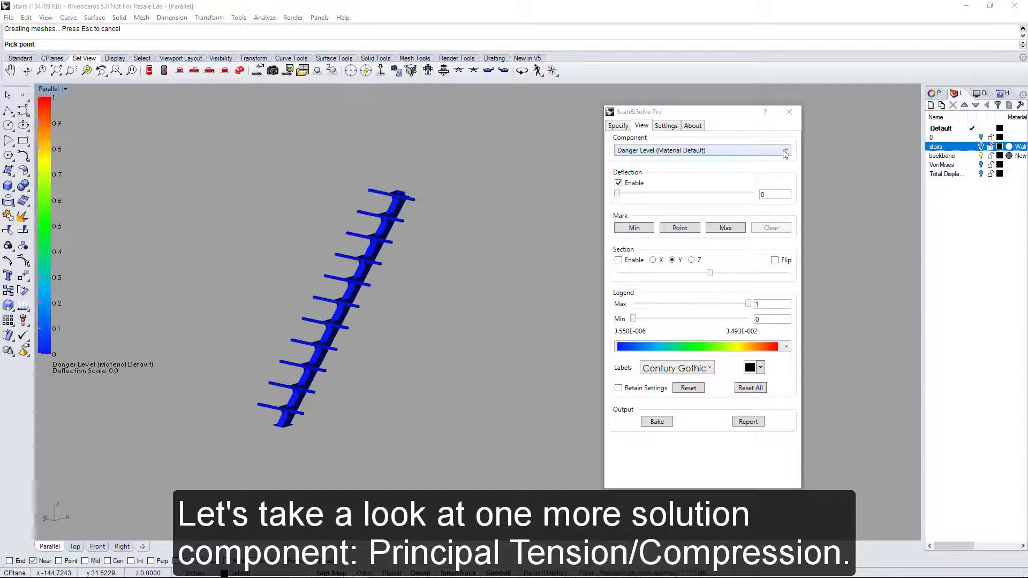
Step: Display the Principal Tension/Compression result and apply the diverging blue-to-red color scheme to its legend
click(785, 151)
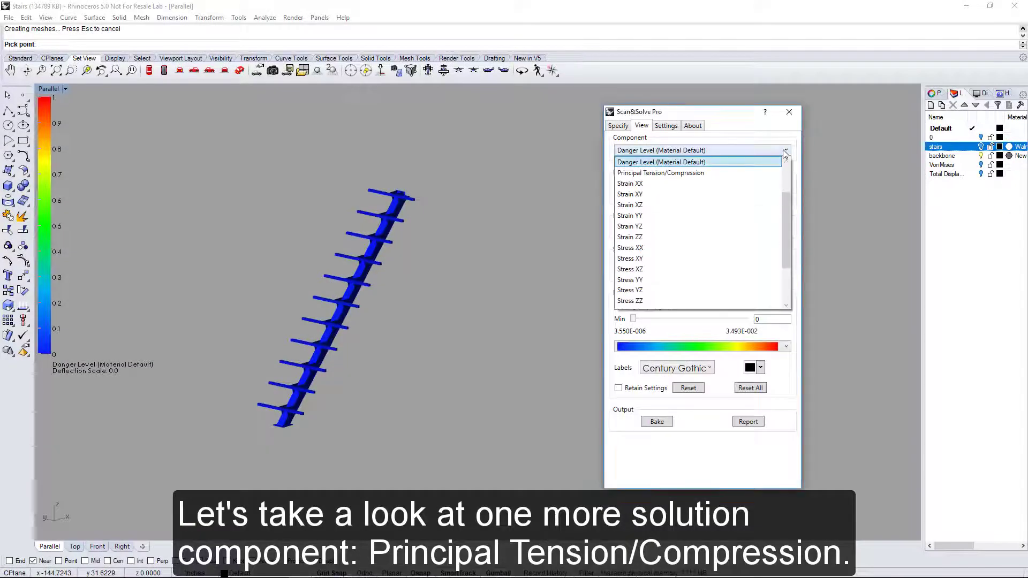
click(745, 173)
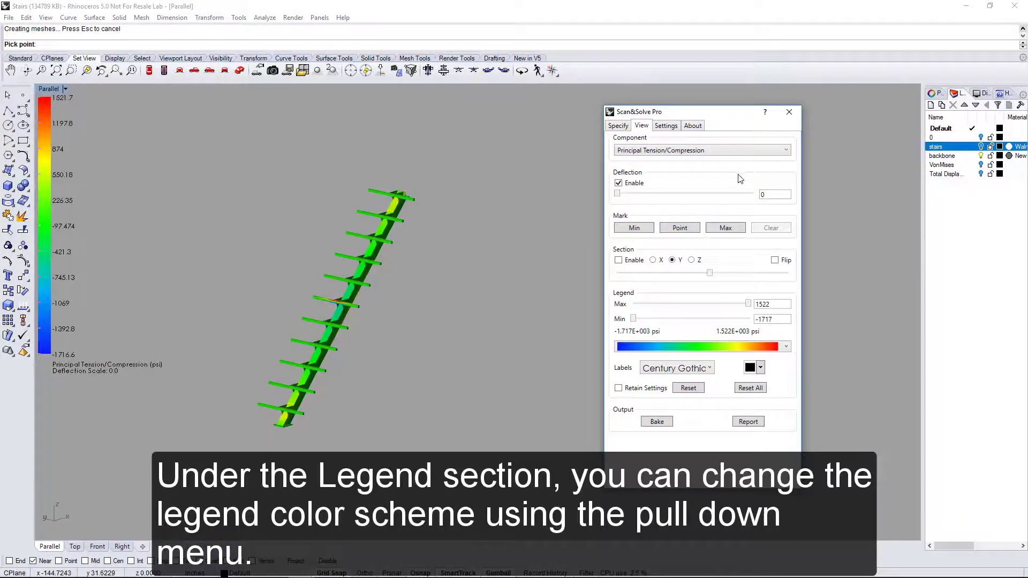
scroll(337, 364, up, 3)
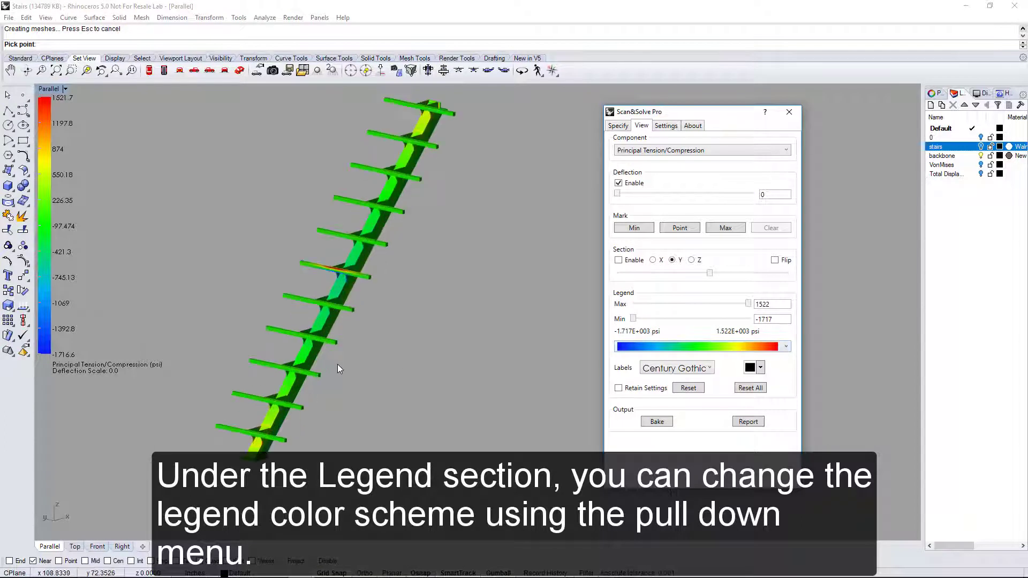
click(782, 348)
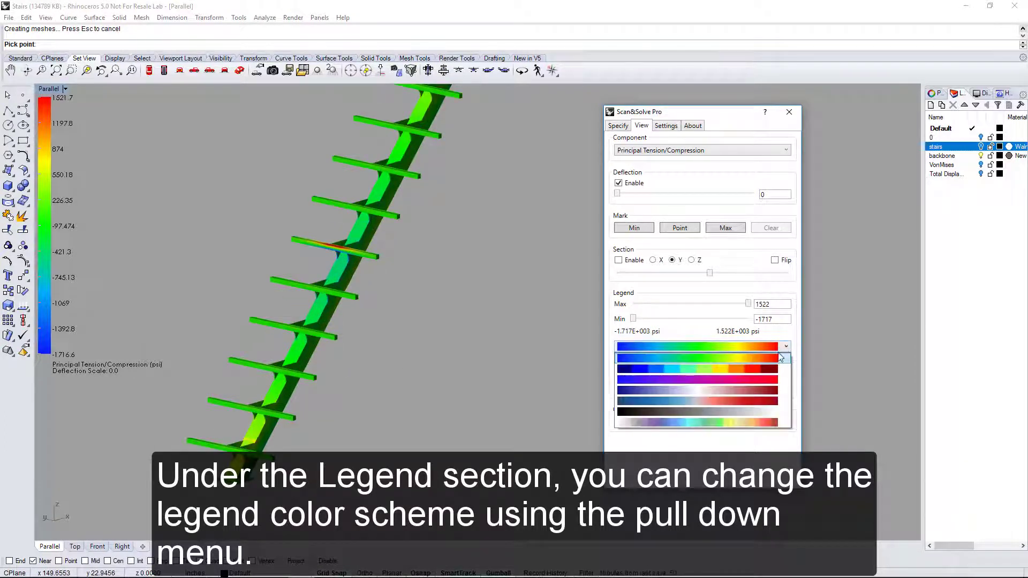
click(762, 401)
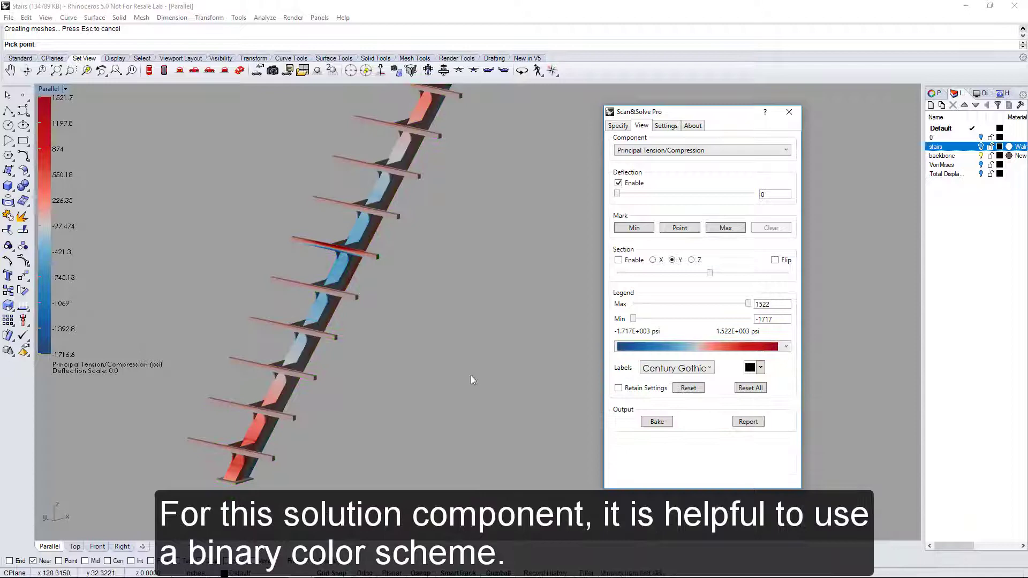
Step: Raise the deflection scale to about 883 and inspect tension and compression along the backbone and the loaded tread
scroll(441, 370, down, 3)
drag(617, 194, 753, 194)
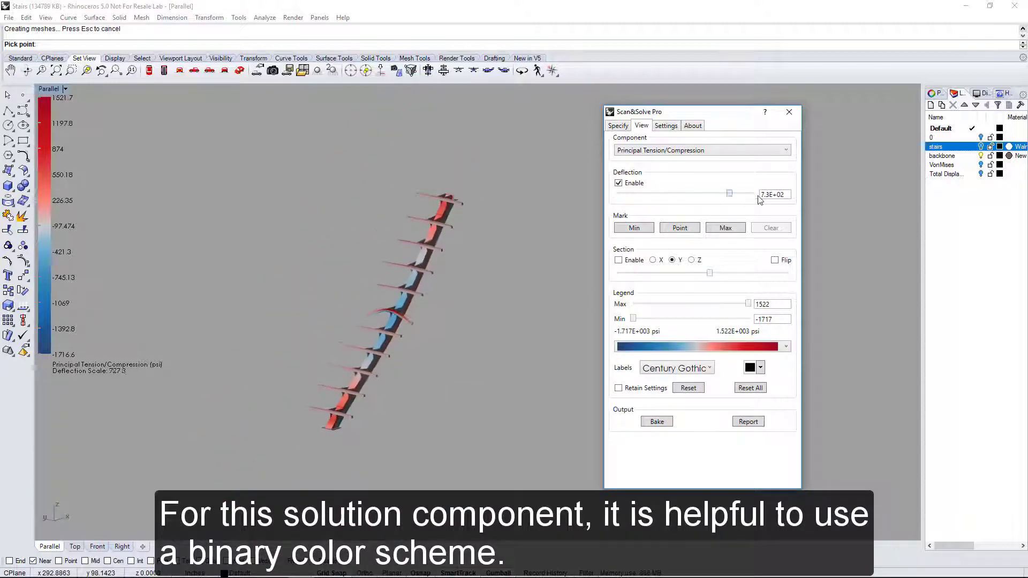
right_drag(434, 333, 349, 308)
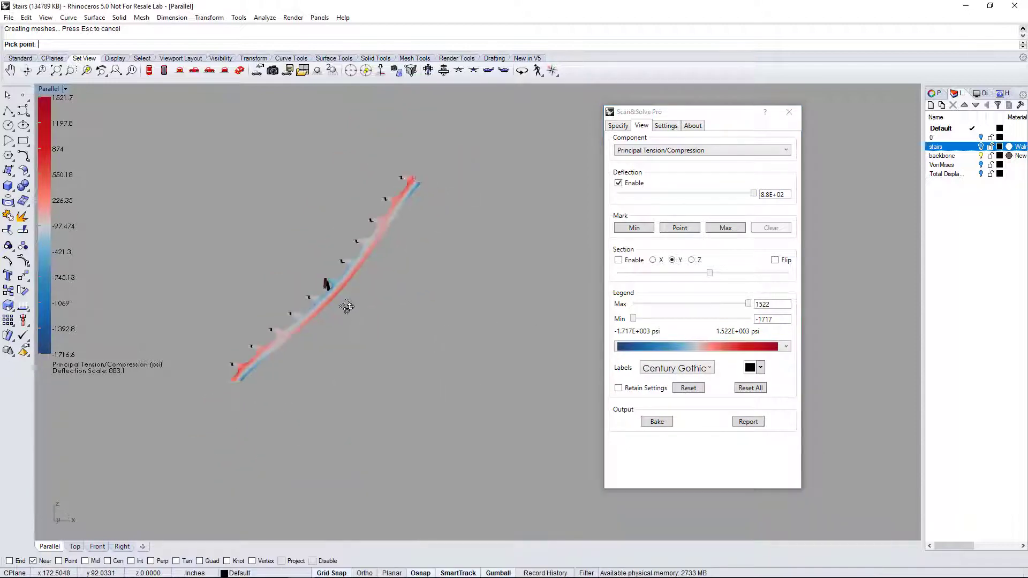
scroll(335, 284, up, 3)
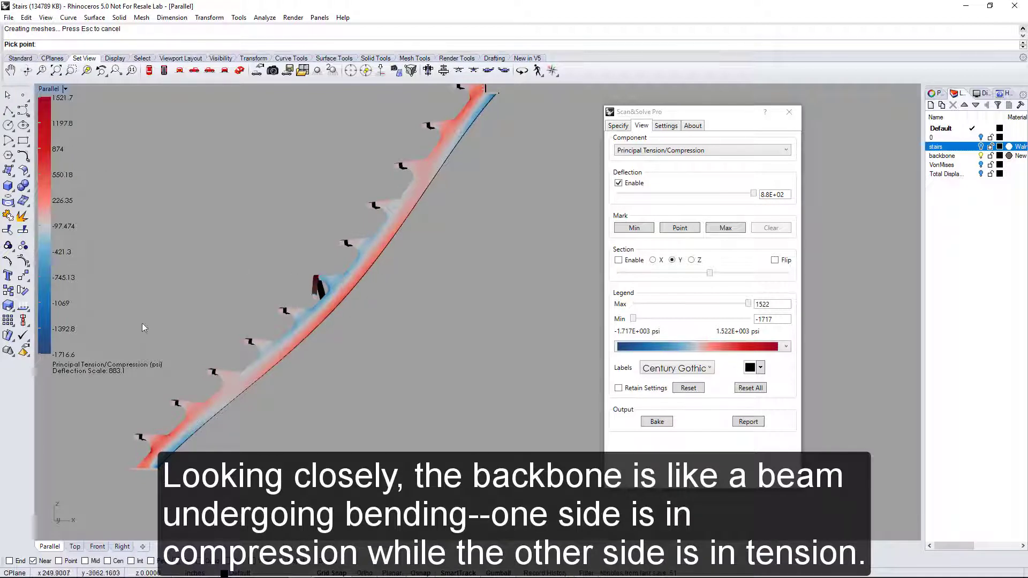
right_drag(266, 307, 344, 325)
scroll(344, 325, up, 5)
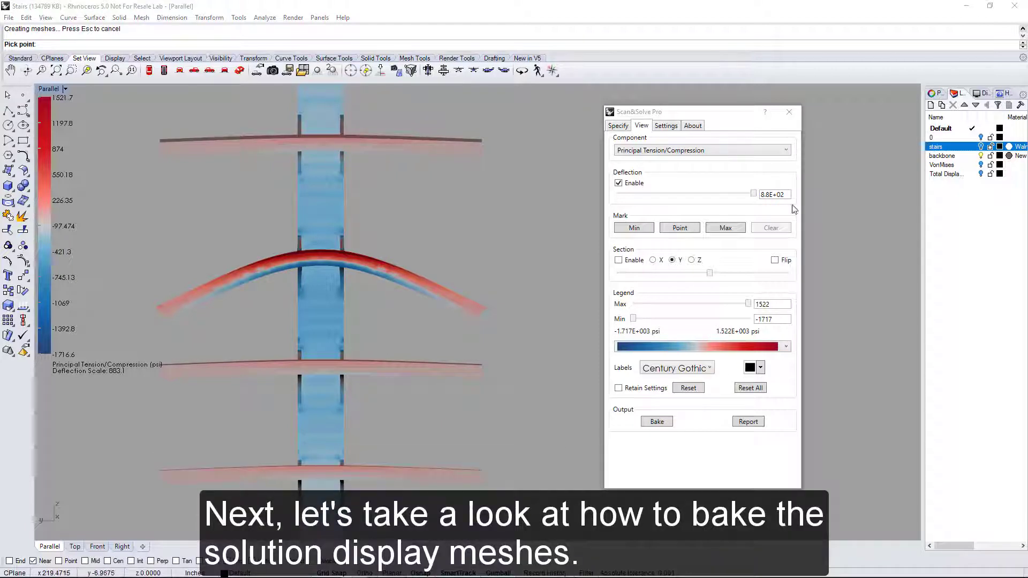
Step: Switch the displayed result component to Total Displacement and view the whole backbone at an angle
click(786, 150)
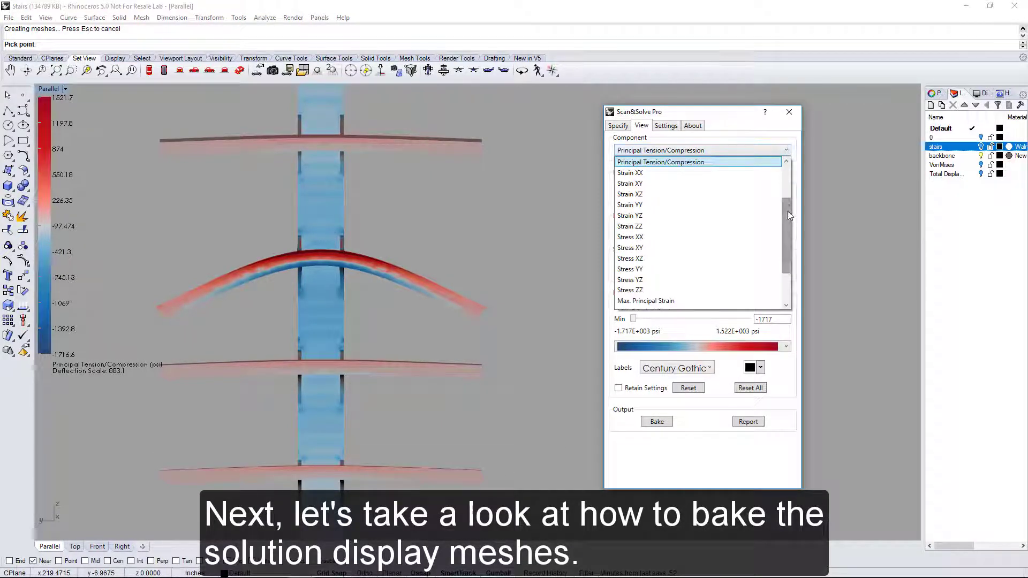
drag(787, 214, 783, 181)
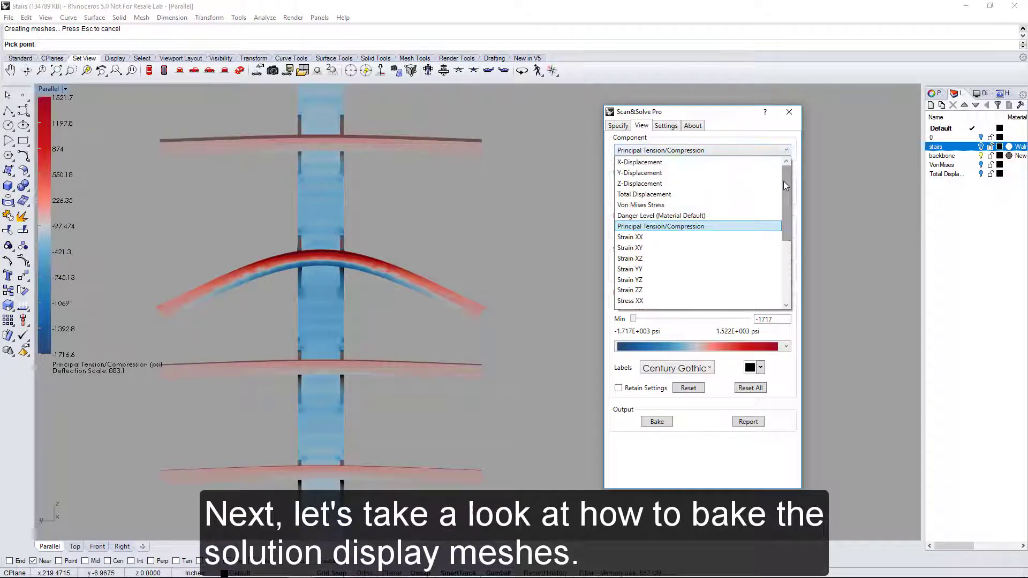
click(694, 195)
scroll(460, 311, down, 6)
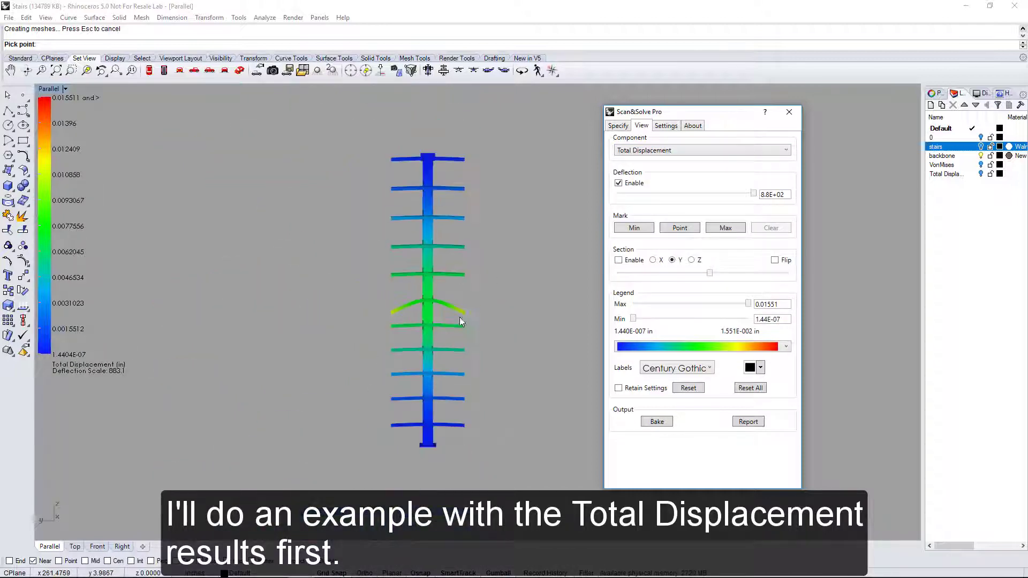
right_drag(459, 317, 435, 321)
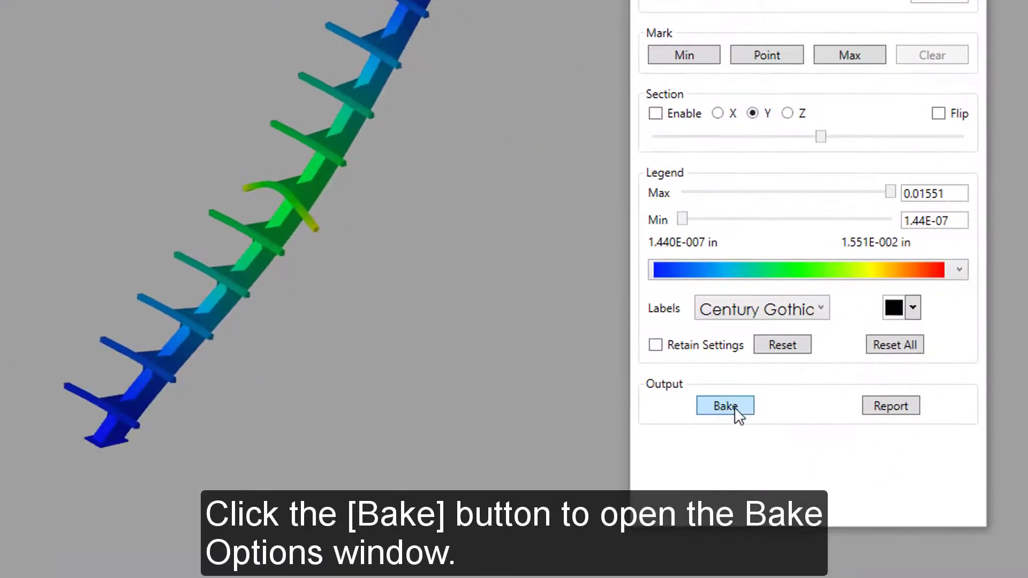
Step: Bake the total displacement as a textured Rhino Mesh Object with its PNG texture saved as "deformation rhino", and exit Scan&Solve Pro
click(690, 419)
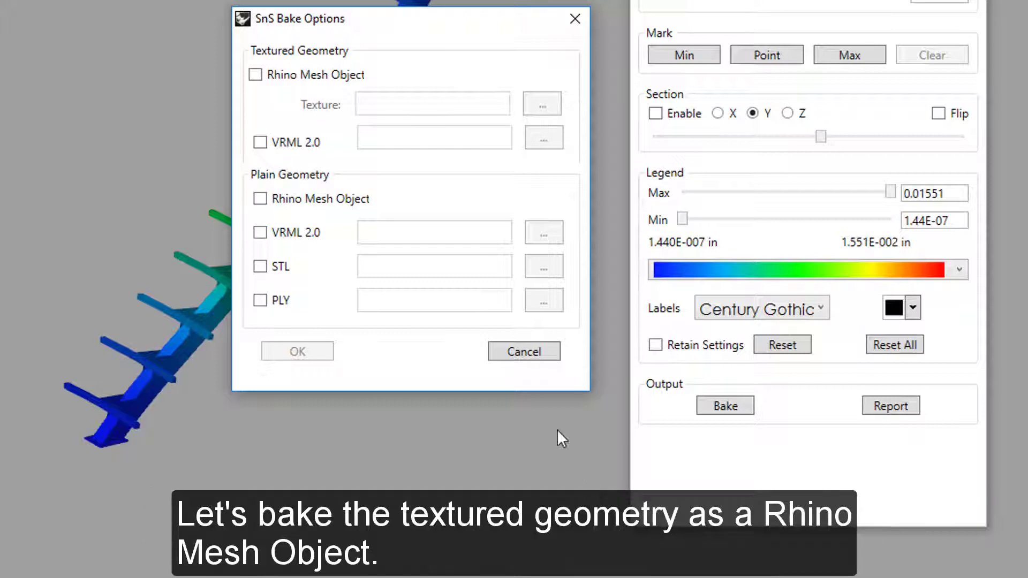
click(255, 76)
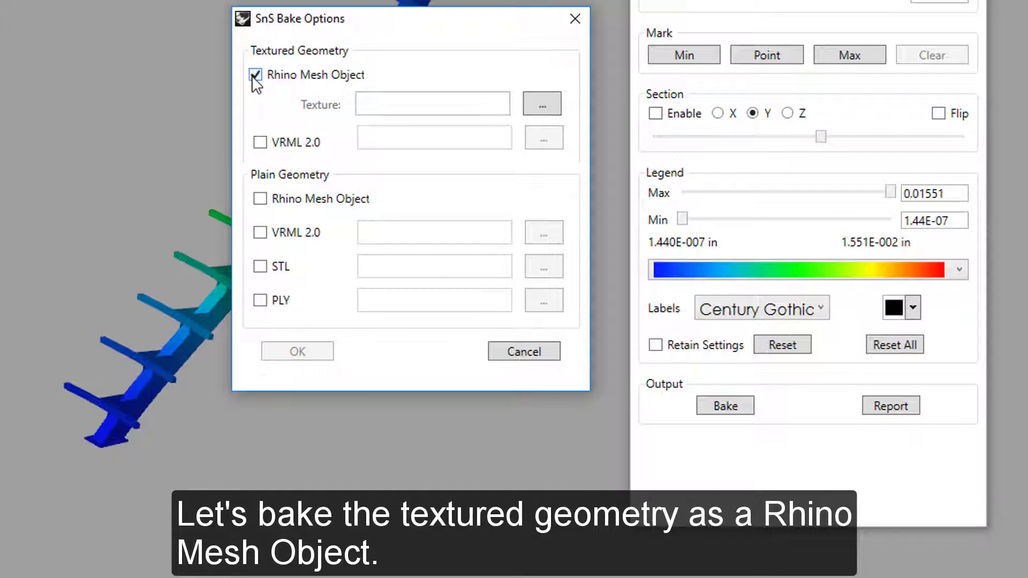
click(541, 103)
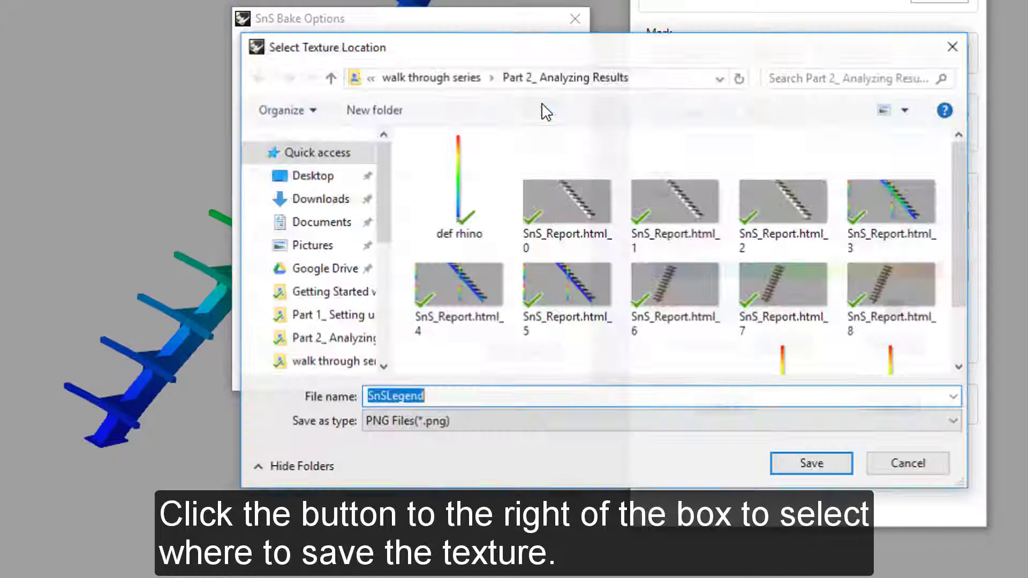
text(deformation rhino)
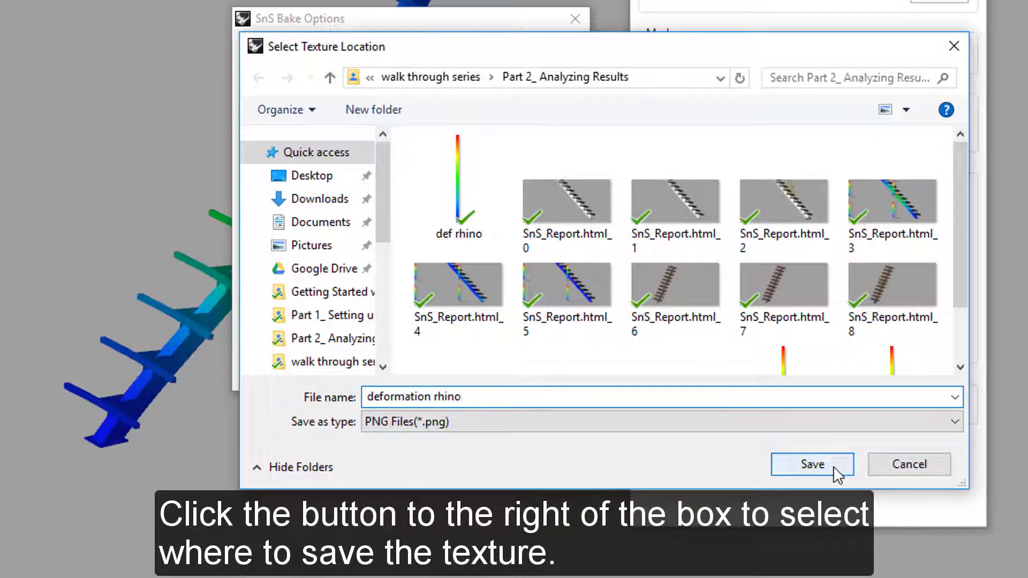
click(812, 464)
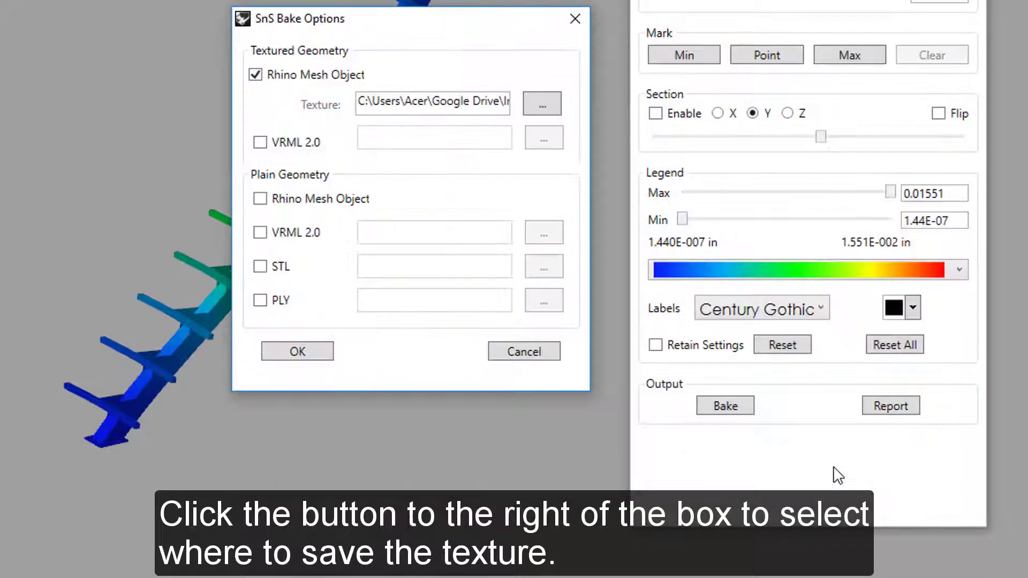
click(276, 355)
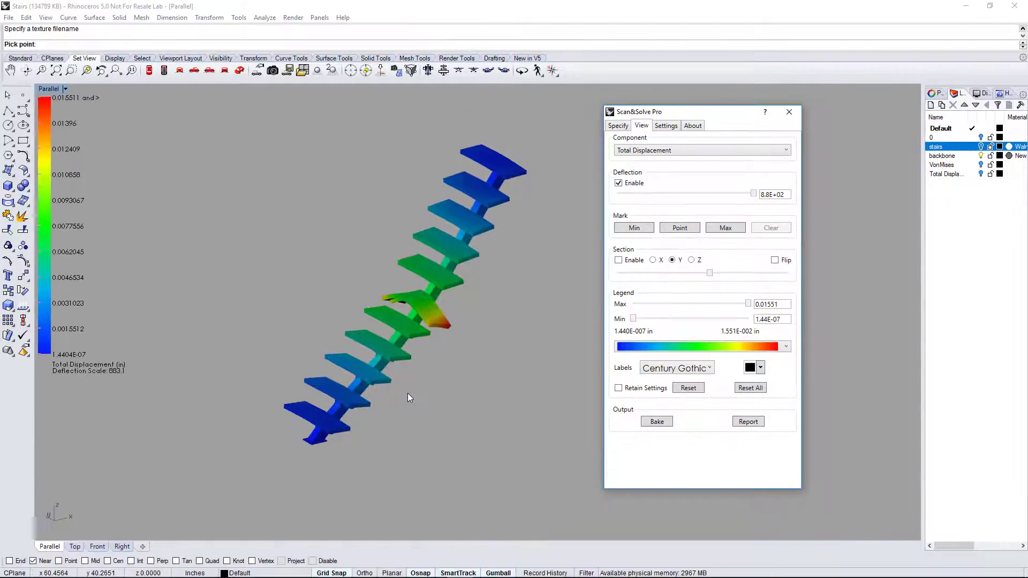
click(618, 125)
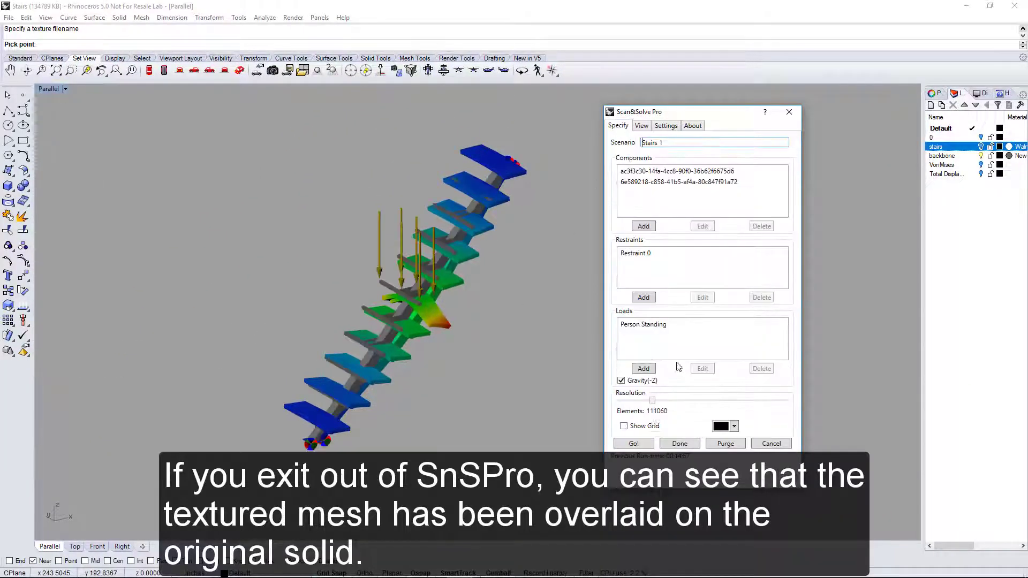
click(670, 442)
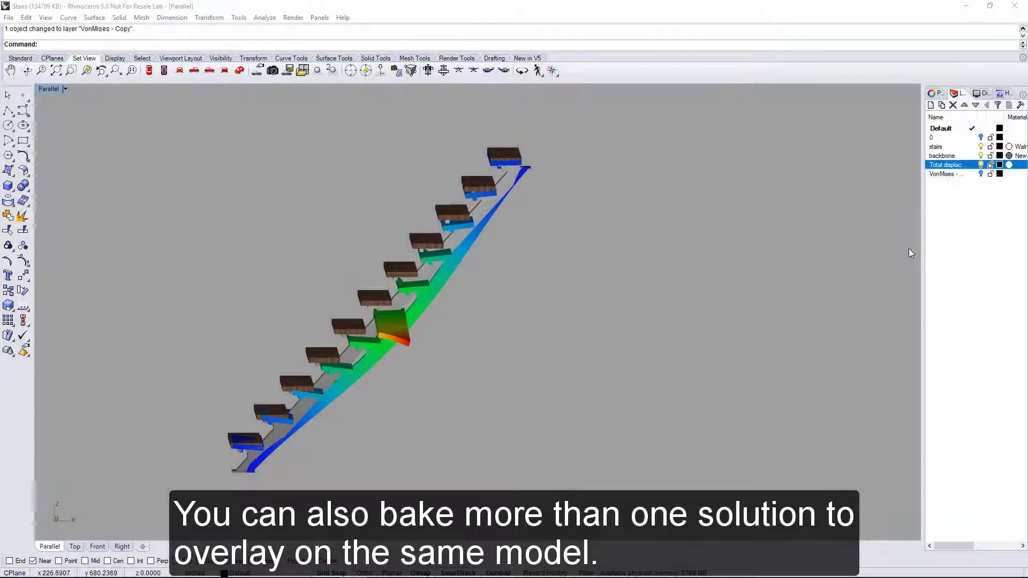
Step: Show the VonMises copy layer and hide the stairs and backbone layers to compare the baked meshes
click(981, 174)
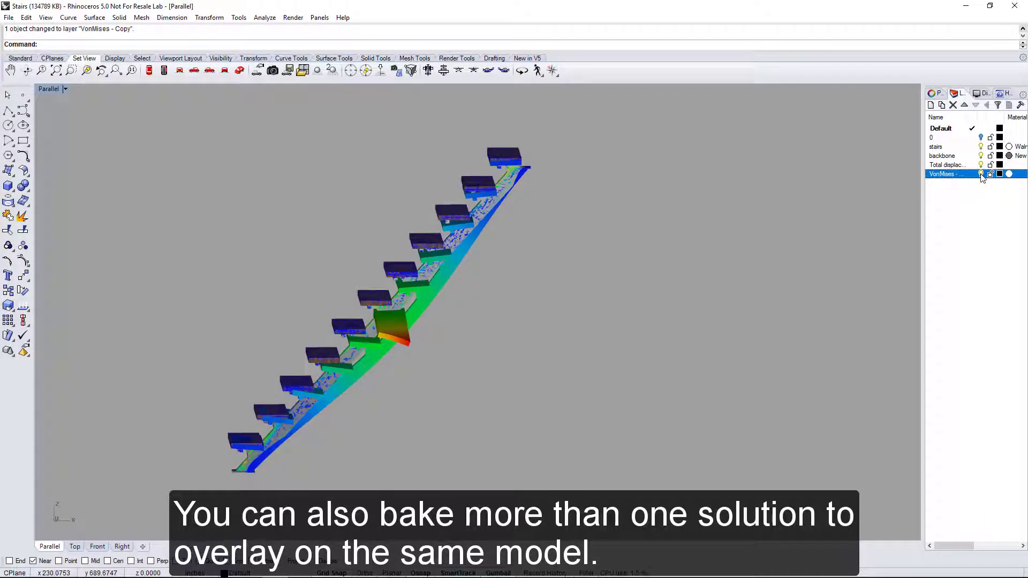
click(980, 146)
click(980, 156)
right_drag(680, 243, 658, 221)
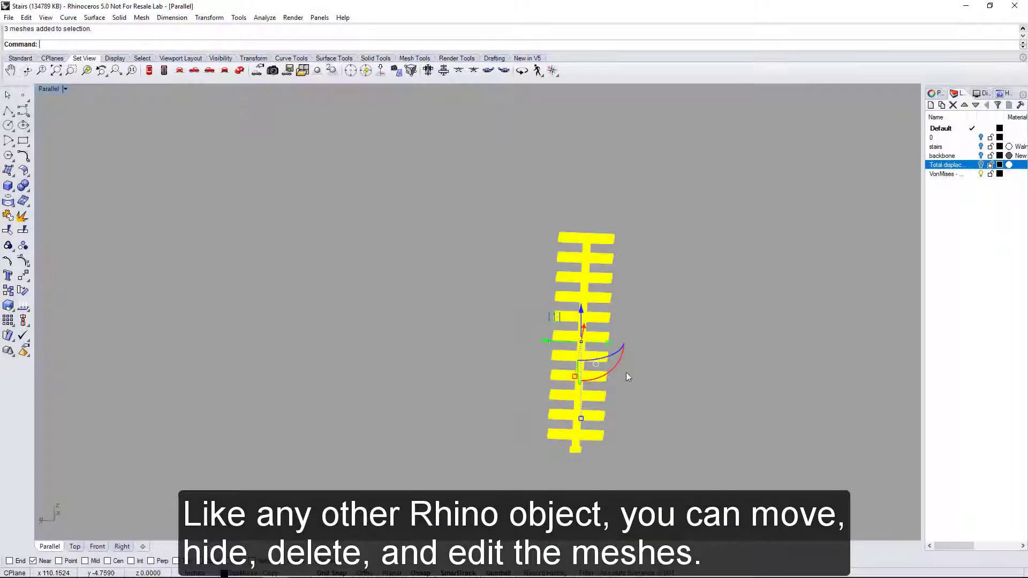
Step: Move the VonMises meshes sideways along the Y axis and show the stairs and backbone layers for a side-by-side comparison
drag(543, 339, 492, 339)
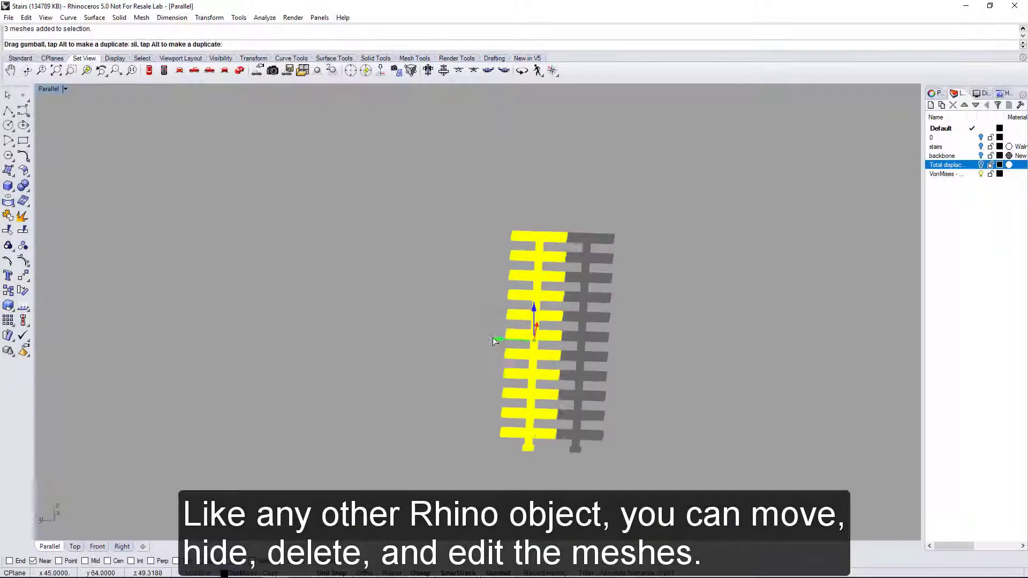
click(686, 361)
click(980, 146)
click(980, 155)
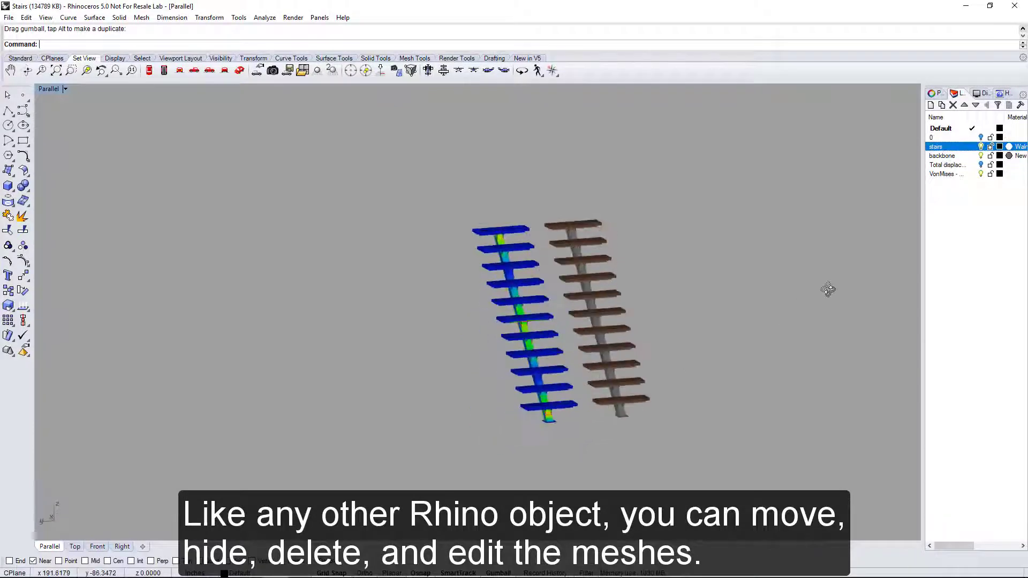
right_drag(828, 289, 684, 282)
scroll(407, 396, up, 5)
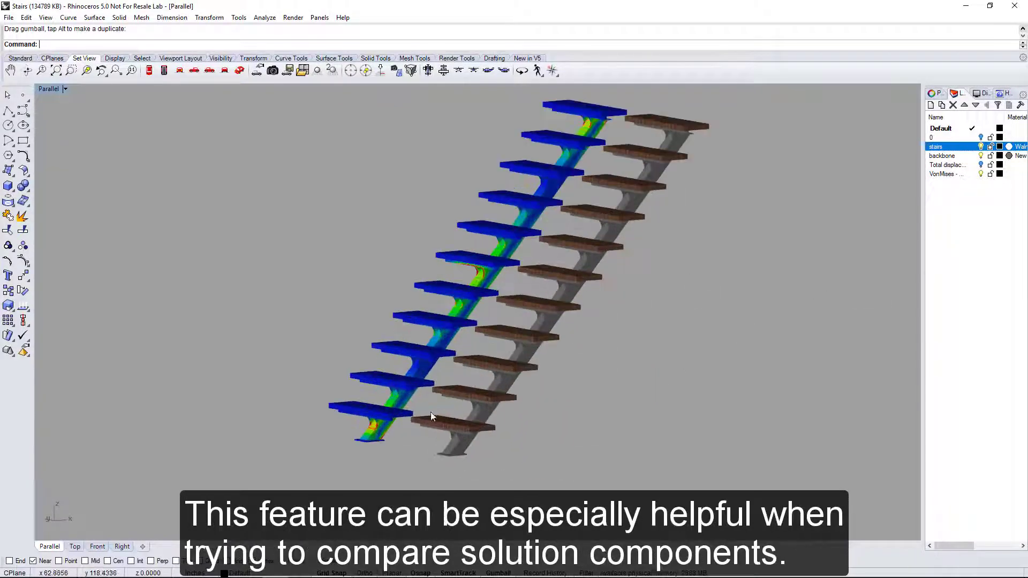
right_drag(430, 416, 471, 396)
Step: Show the total displacement mesh layer and view it together with the VonMises meshes and the original stairs
click(947, 165)
click(981, 164)
right_drag(717, 289, 753, 308)
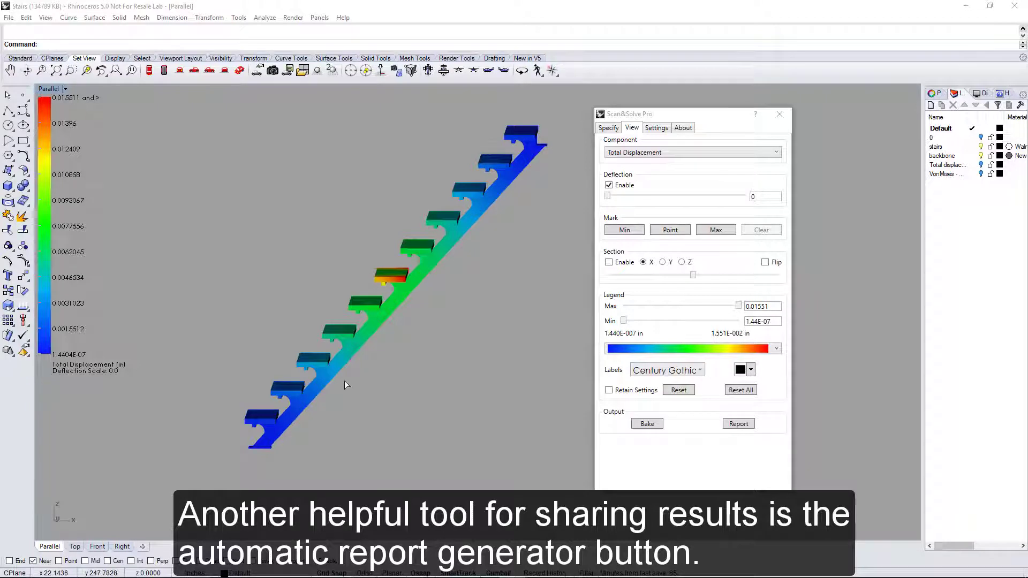
Step: Generate the standard Scan&Solve Pro report with the stairs viewed at an angle, and save it as the HTML file SnS_Report
shift+right_drag(327, 365, 402, 365)
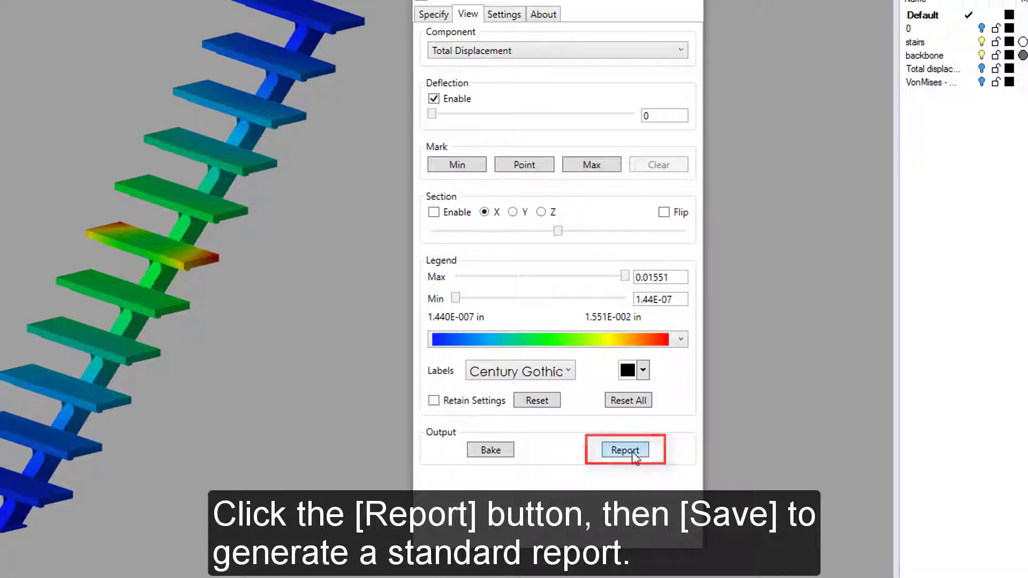
click(632, 451)
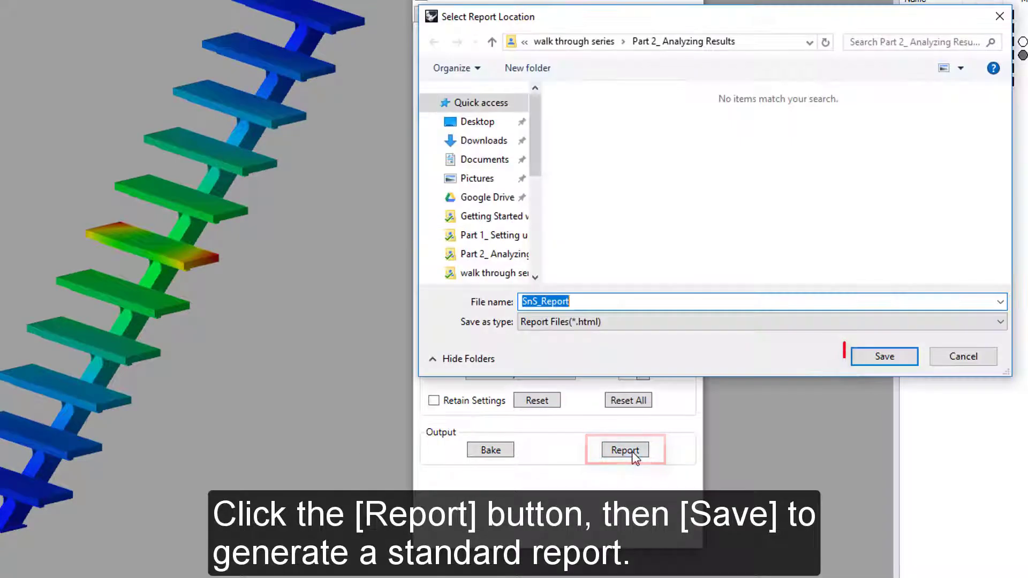
click(859, 357)
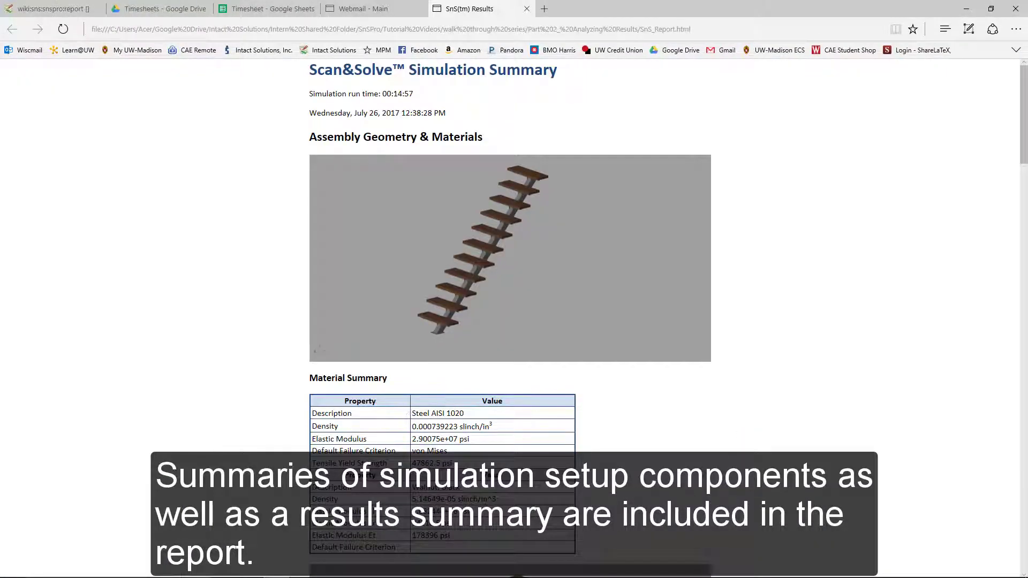
Step: Review the report's geometry, materials, loads, restraints, units, displacement, Von Mises stress and danger level summaries in the browser
scroll(510, 321, down, 12)
scroll(510, 316, down, 9)
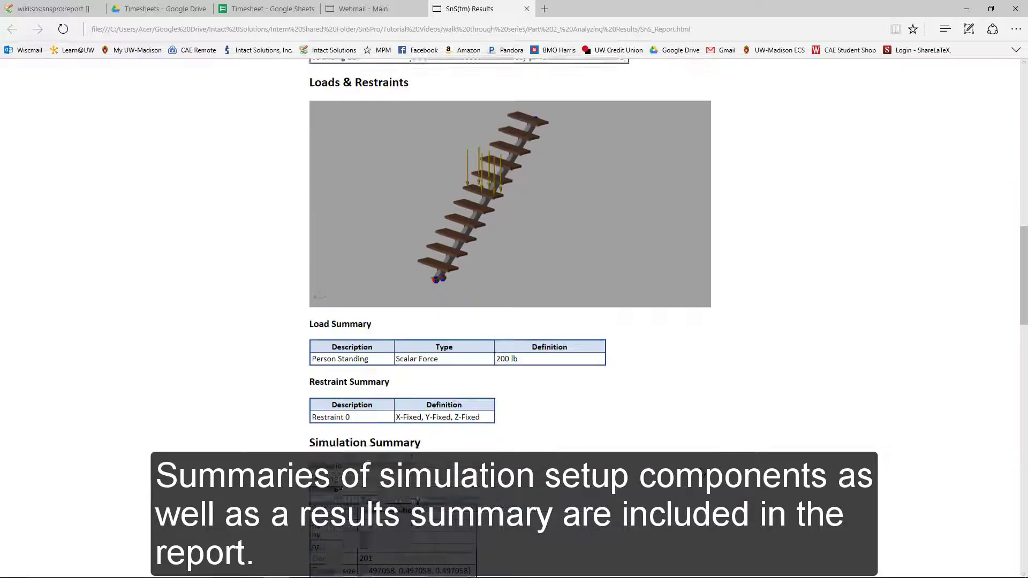
scroll(702, 472, down, 13)
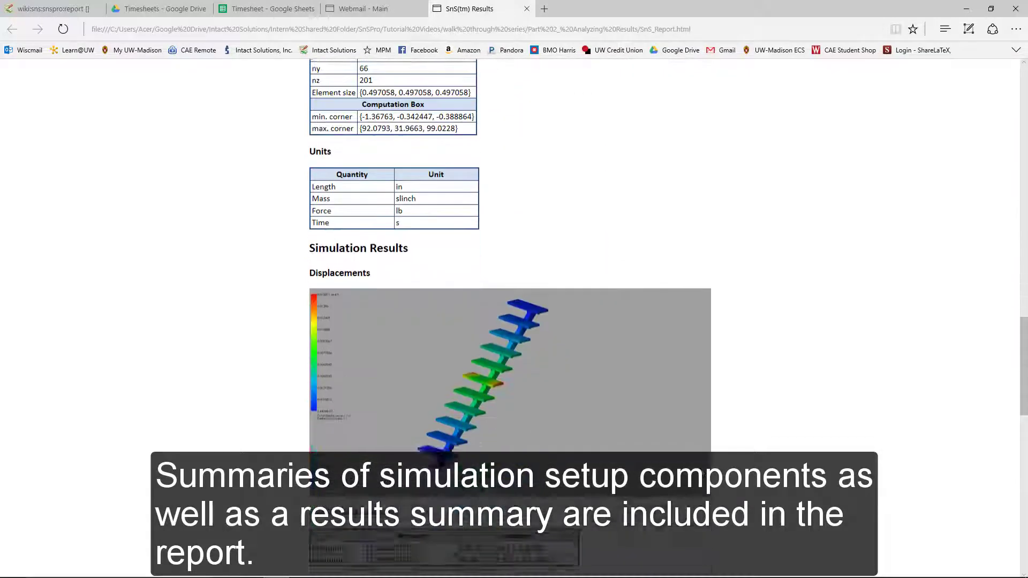
scroll(701, 473, down, 5)
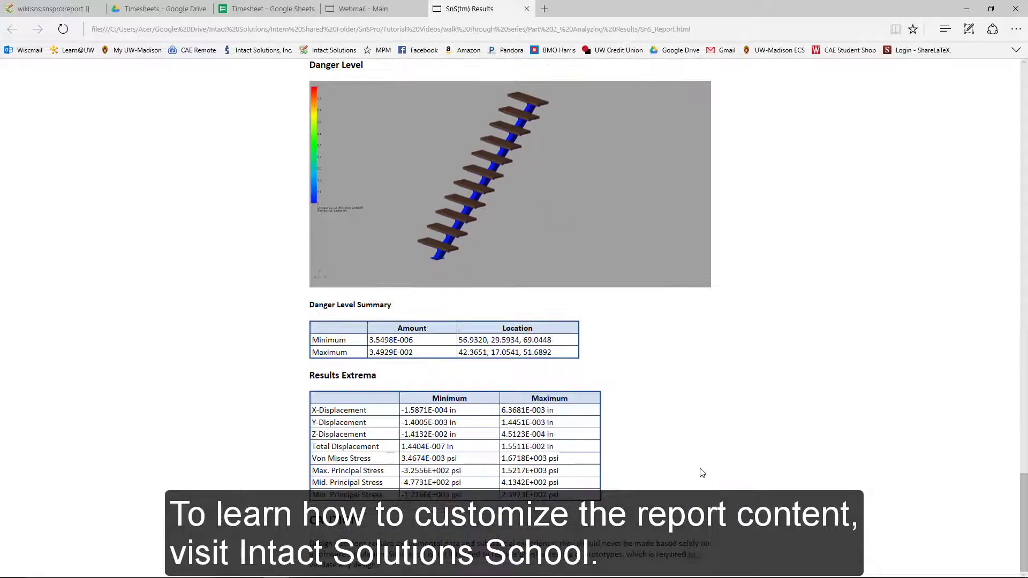
scroll(701, 472, up, 10)
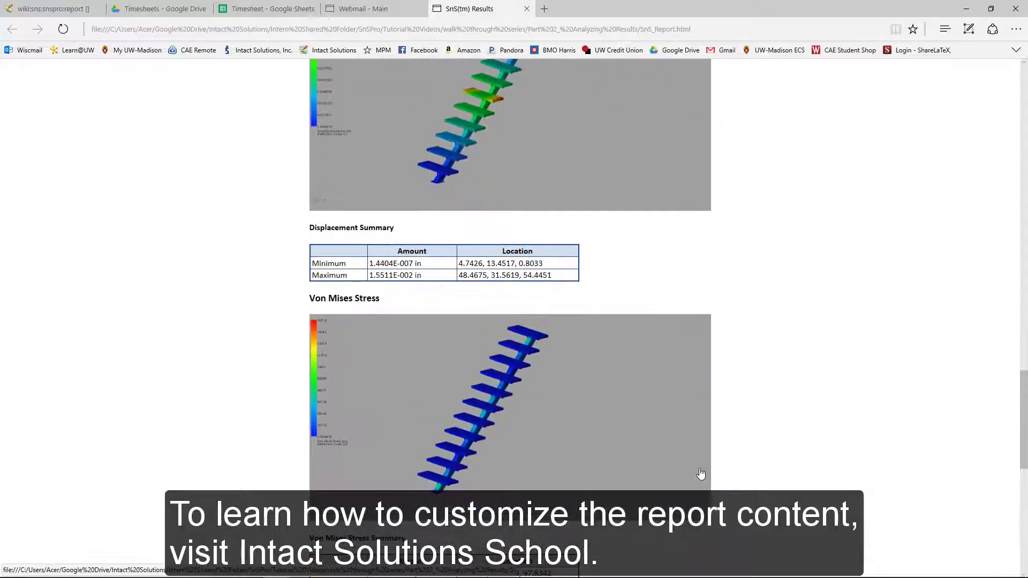